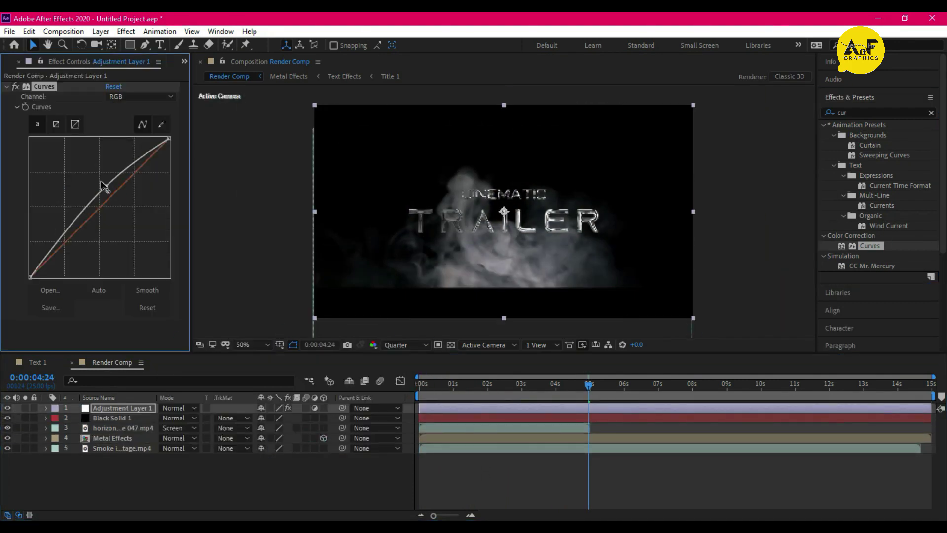
- Raise the Blue channel curve for a stronger blue tint and preview the graded title
{"action": "left_click_drag", "start_coordinate": [138, 153], "coordinate": [141, 148]}
{"action": "left_click_drag", "start_coordinate": [105, 192], "coordinate": [79, 197]}
{"action": "key", "text": "space"}
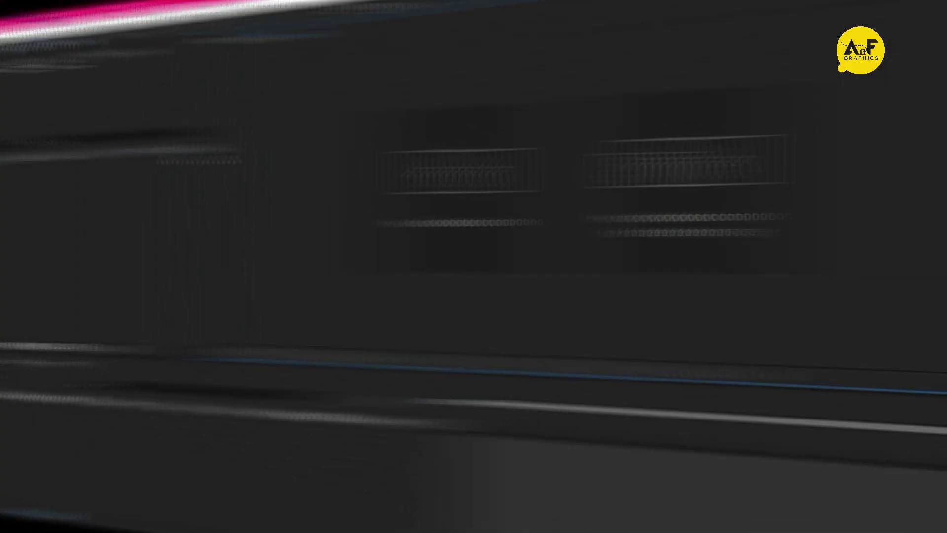
- Create a new 1280x720 composition named 'Text 1'
{"action": "left_click", "coordinate": [424, 195]}
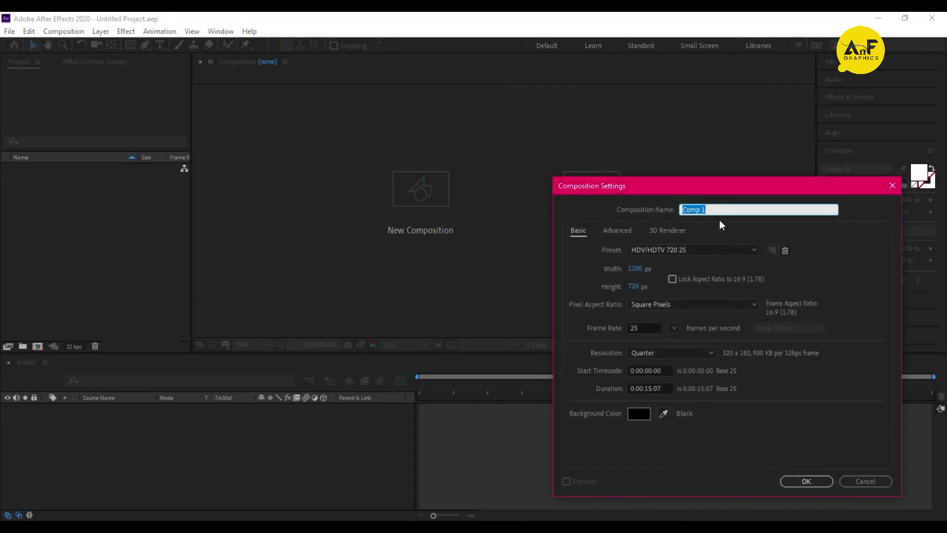
{"action": "left_click_drag", "start_coordinate": [711, 209], "coordinate": [675, 211]}
{"action": "type", "text": "Text"}
{"action": "left_click", "coordinate": [638, 270]}
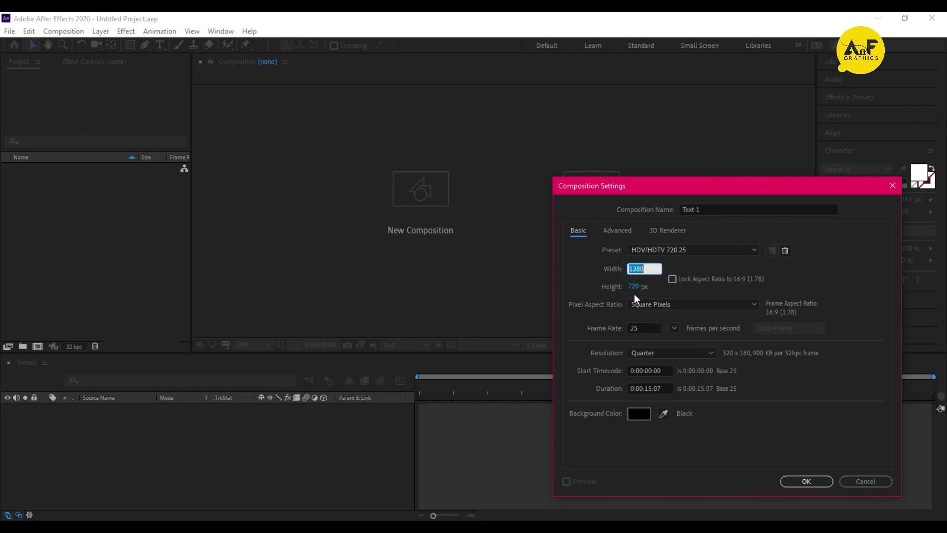
{"action": "left_click", "coordinate": [806, 481]}
- Add 'Cinematic' text centred in the comp, set in the BankGothic DB font
{"action": "left_click", "coordinate": [160, 45]}
{"action": "left_click", "coordinate": [456, 170]}
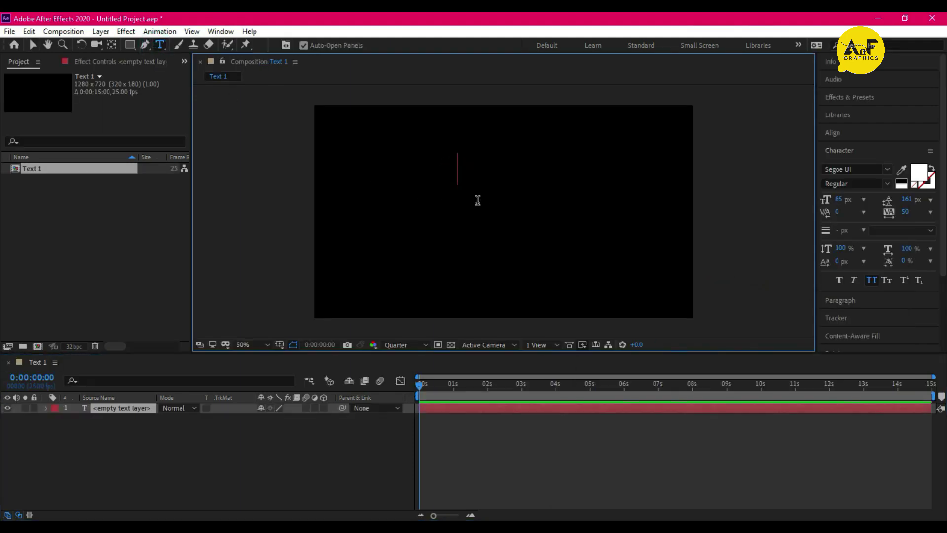
{"action": "type", "text": "Cinematic"}
{"action": "key", "text": "Escape"}
{"action": "key", "text": "ctrl+alt+Home"}
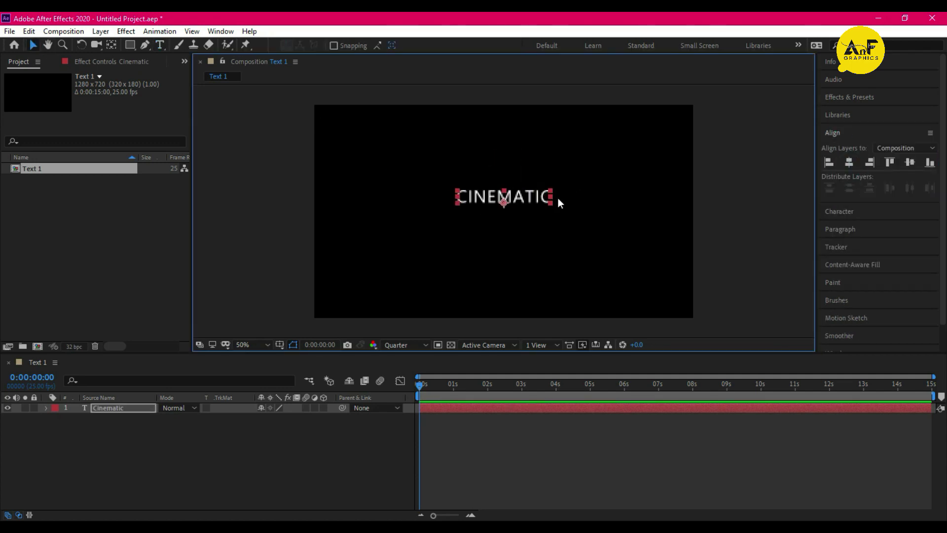
{"action": "double_click", "coordinate": [520, 198]}
{"action": "left_click", "coordinate": [887, 169]}
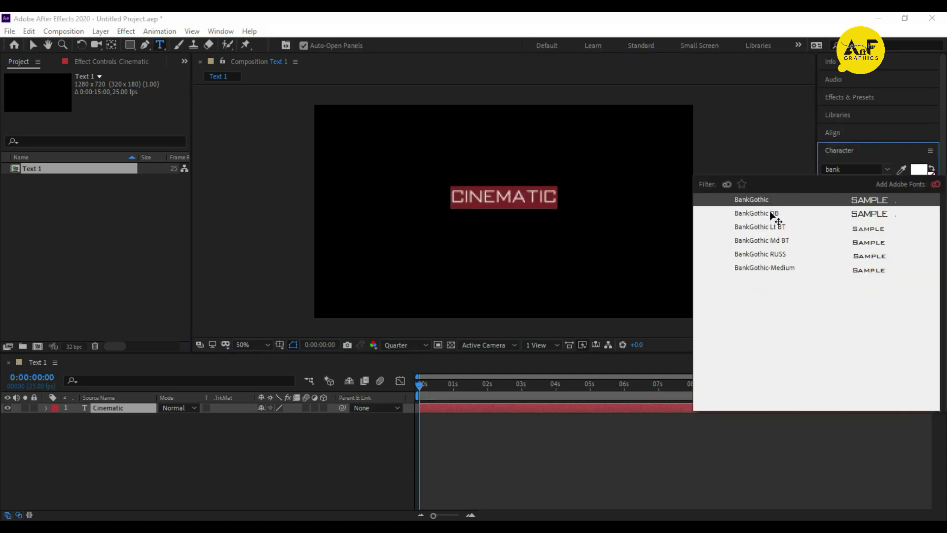
{"action": "left_click", "coordinate": [771, 211]}
{"action": "left_click", "coordinate": [32, 48]}
- Add an Opacity keyframe to the Cinematic layer at 0:00:00:09
{"action": "key", "text": "space"}
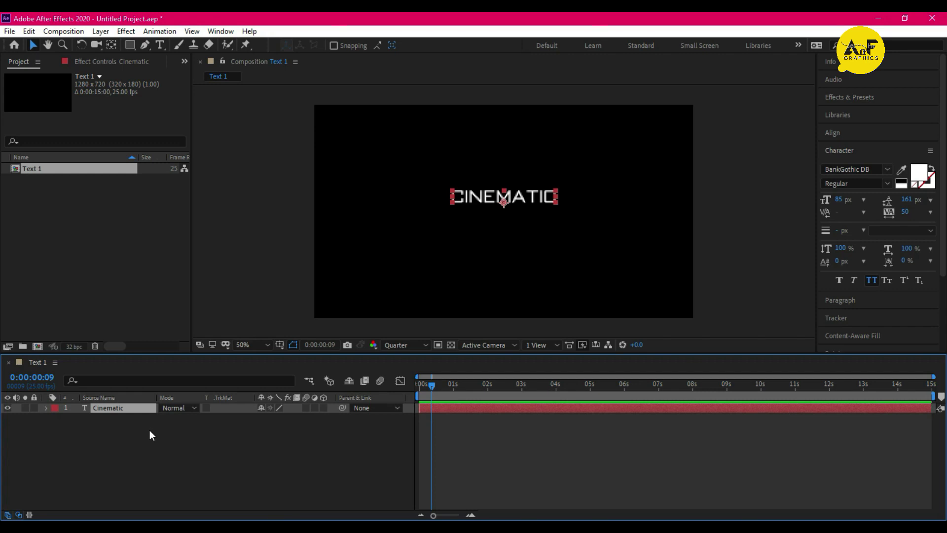
{"action": "key", "text": "t"}
{"action": "left_click", "coordinate": [75, 418]}
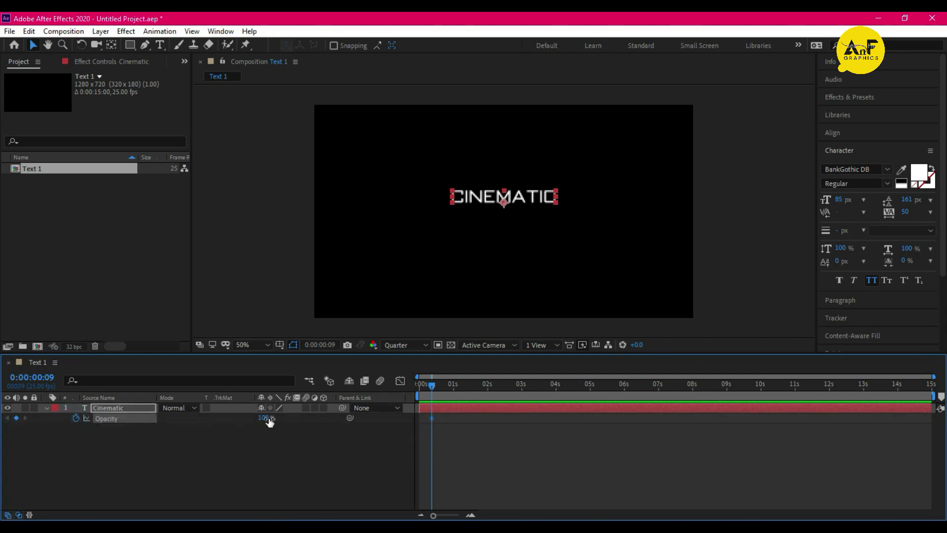
- Fade CINEMATIC's opacity from 0 to 100% by 0:00:01:15 with Easy Ease keyframes
{"action": "left_click_drag", "start_coordinate": [270, 419], "coordinate": [264, 418]}
{"action": "left_click_drag", "start_coordinate": [430, 385], "coordinate": [474, 391]}
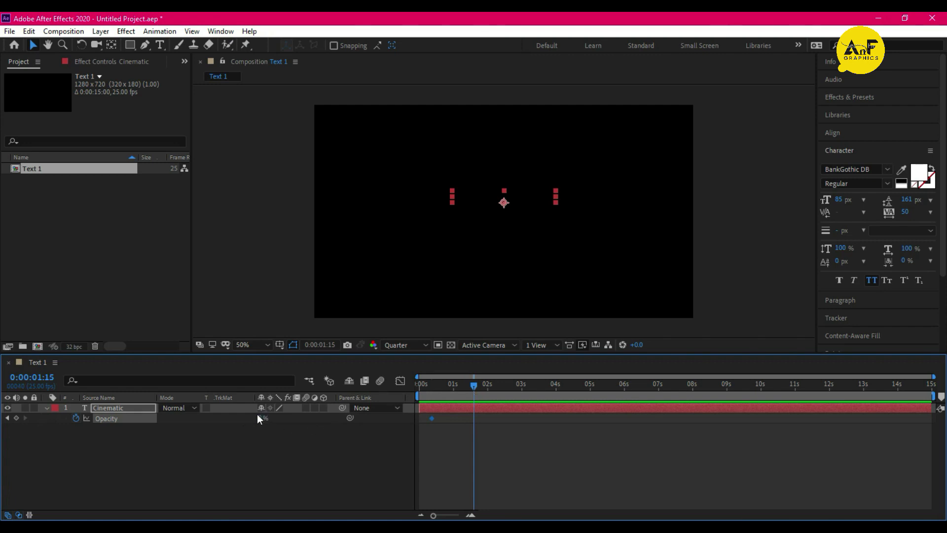
{"action": "left_click_drag", "start_coordinate": [260, 418], "coordinate": [309, 418]}
{"action": "left_click", "coordinate": [482, 418]}
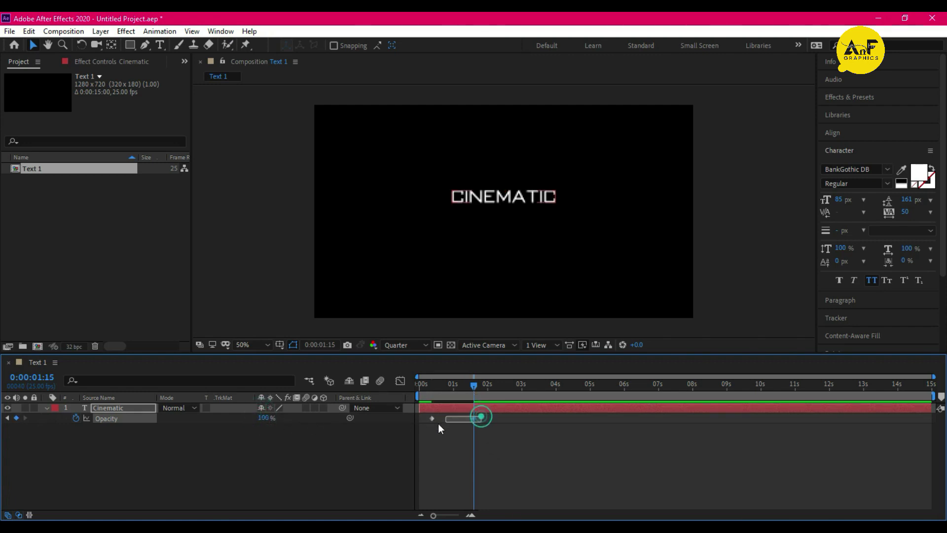
{"action": "right_click", "coordinate": [472, 419]}
{"action": "left_click", "coordinate": [518, 410]}
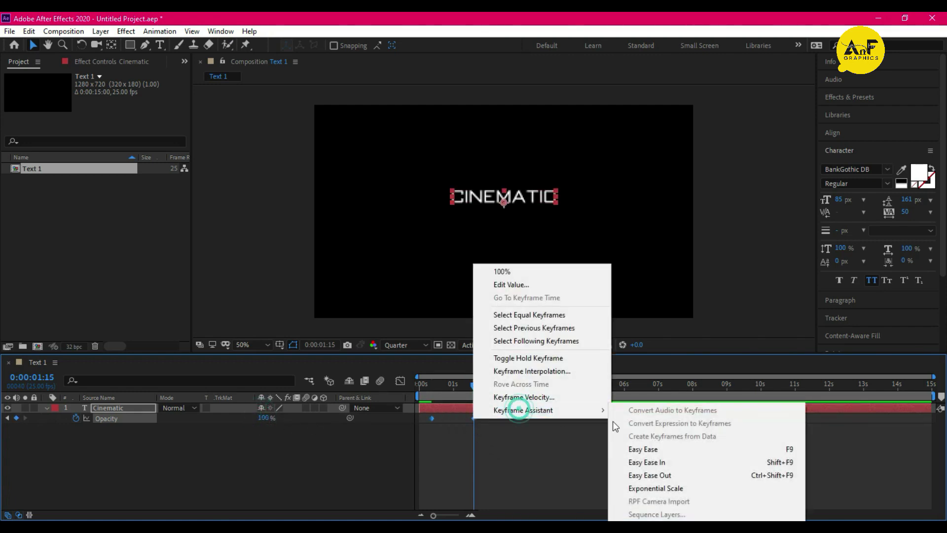
{"action": "left_click", "coordinate": [649, 449]}
- Lengthen both keyframes' ease influence in the speed graph and preview the fade-in
{"action": "left_click", "coordinate": [399, 380]}
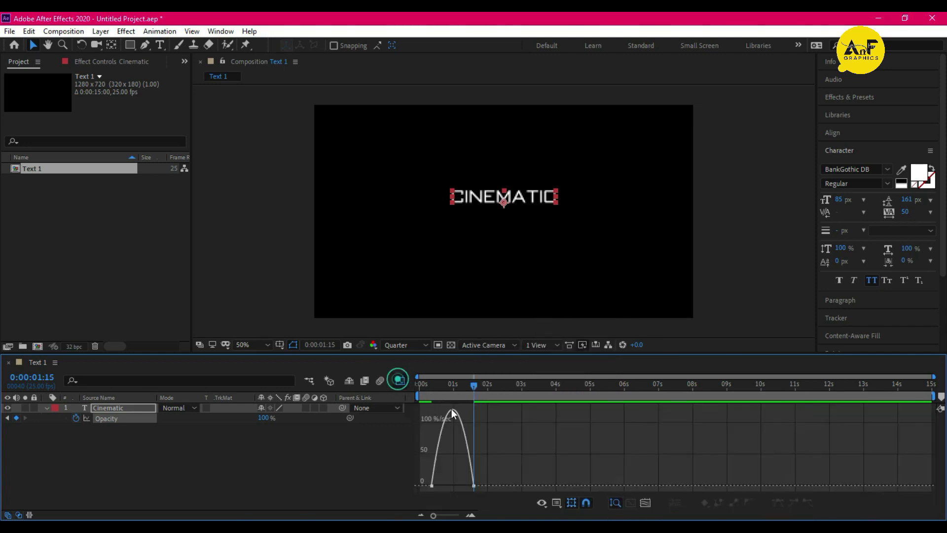
{"action": "left_click_drag", "start_coordinate": [482, 490], "coordinate": [456, 483]}
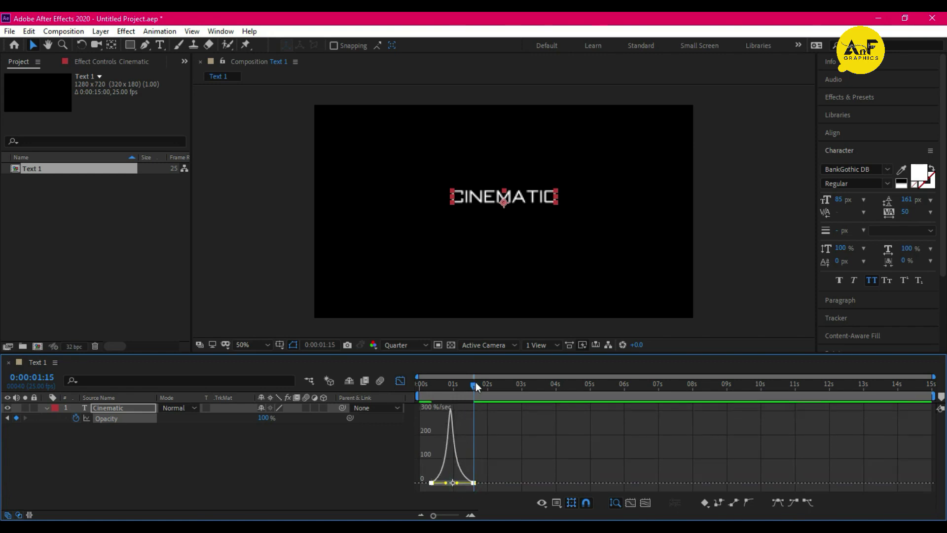
{"action": "left_click_drag", "start_coordinate": [476, 384], "coordinate": [390, 383]}
{"action": "left_click", "coordinate": [398, 380]}
{"action": "key", "text": "space"}
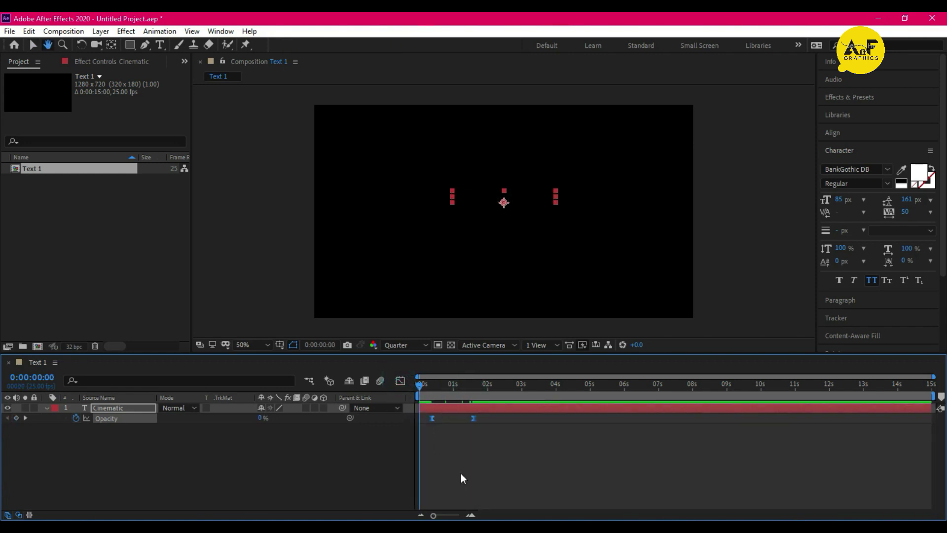
{"action": "key", "text": "u"}
{"action": "left_click", "coordinate": [153, 431]}
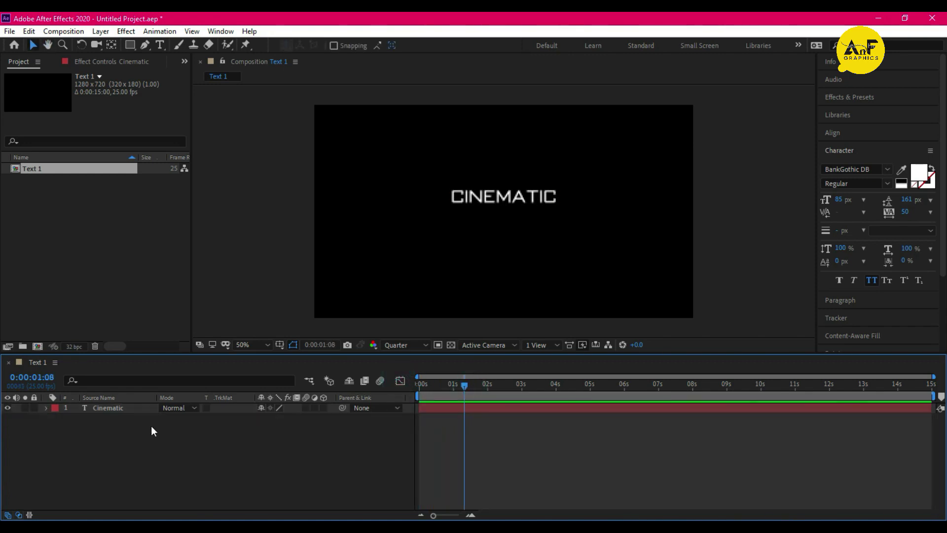
- Add a 'Trailer' text layer below CINEMATIC in the Azonix font
{"action": "left_click", "coordinate": [159, 45]}
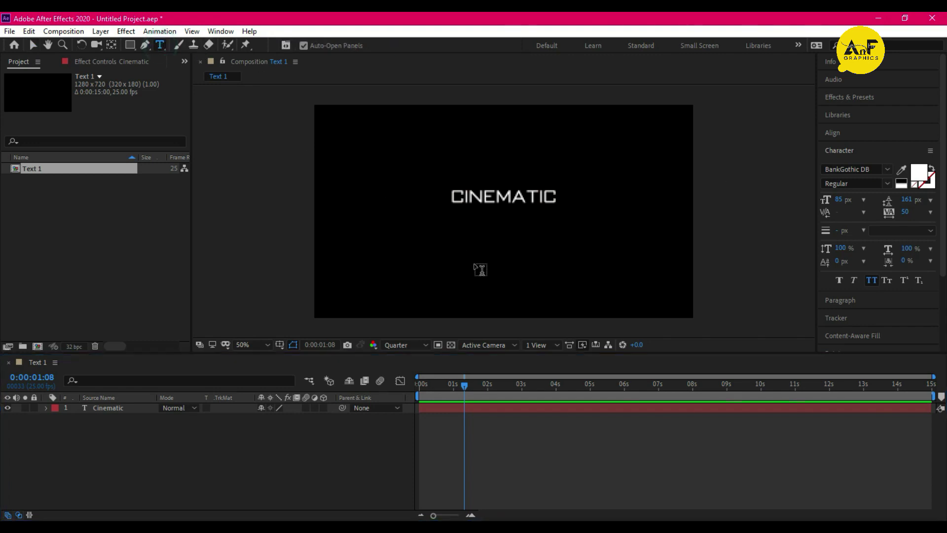
{"action": "left_click", "coordinate": [448, 234]}
{"action": "type", "text": "T"}
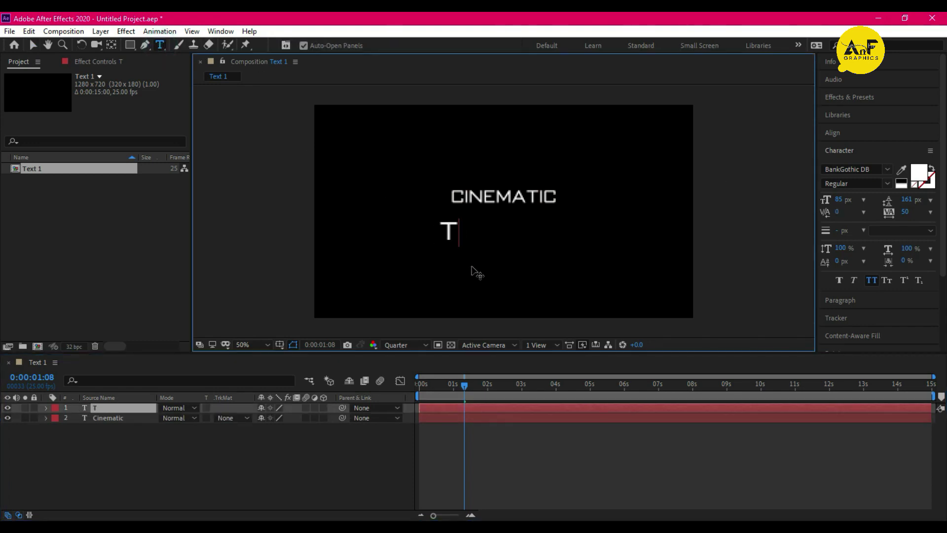
{"action": "type", "text": "railer"}
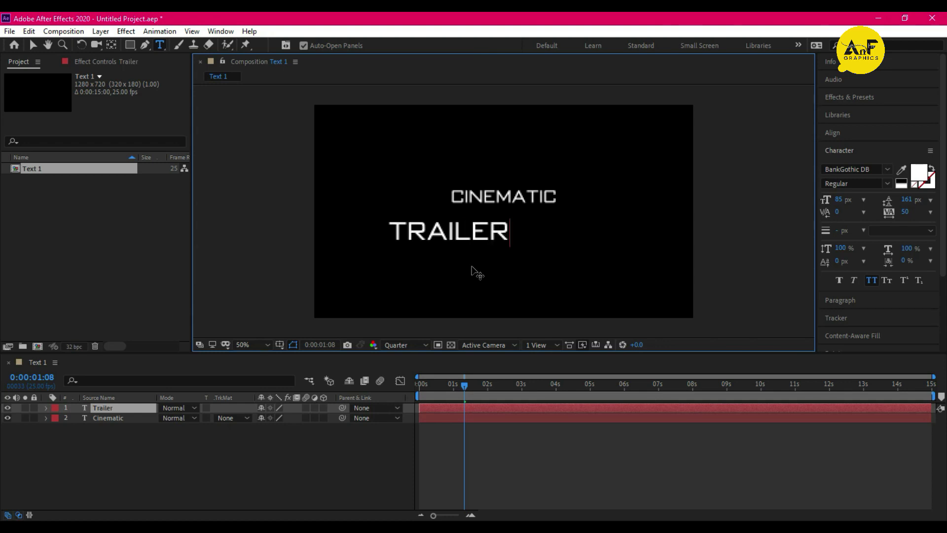
{"action": "key", "text": "ctrl+a"}
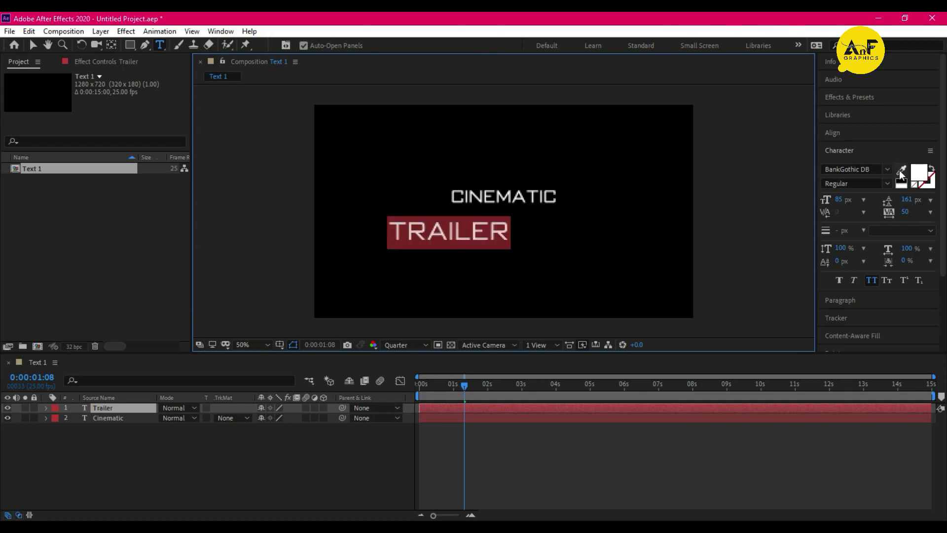
{"action": "left_click", "coordinate": [873, 166]}
{"action": "type", "text": "azo"}
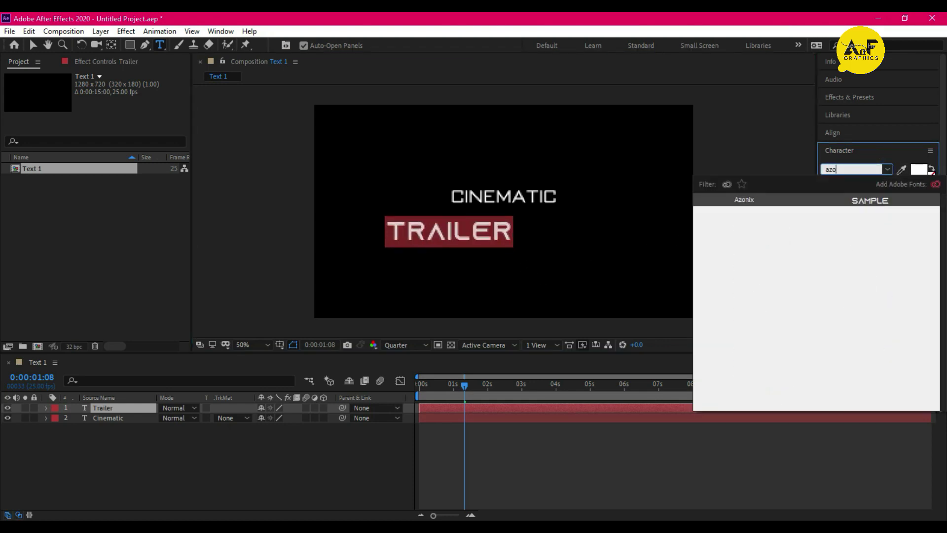
{"action": "left_click", "coordinate": [753, 200]}
{"action": "left_click", "coordinate": [33, 45]}
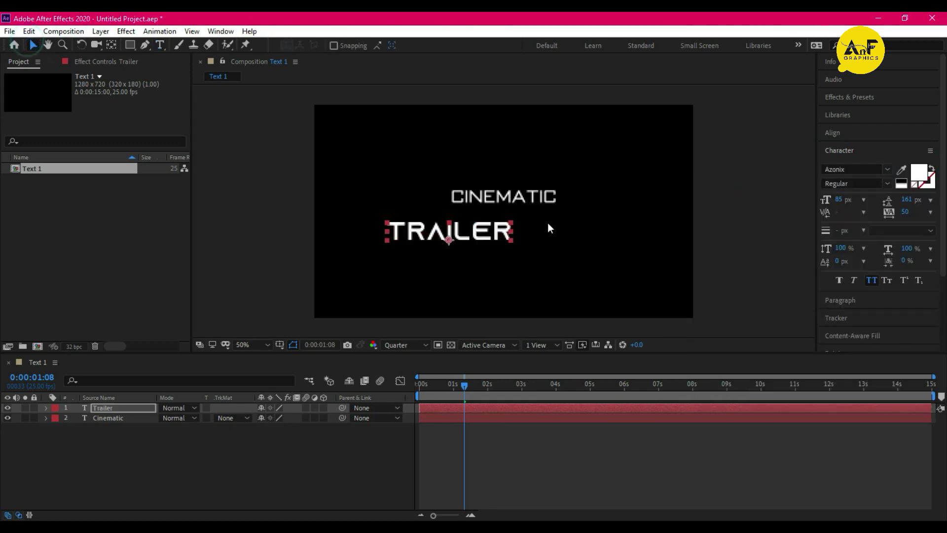
- Enlarge TRAILER and centre it horizontally and vertically in the composition
{"action": "left_click_drag", "start_coordinate": [511, 232], "coordinate": [509, 228]}
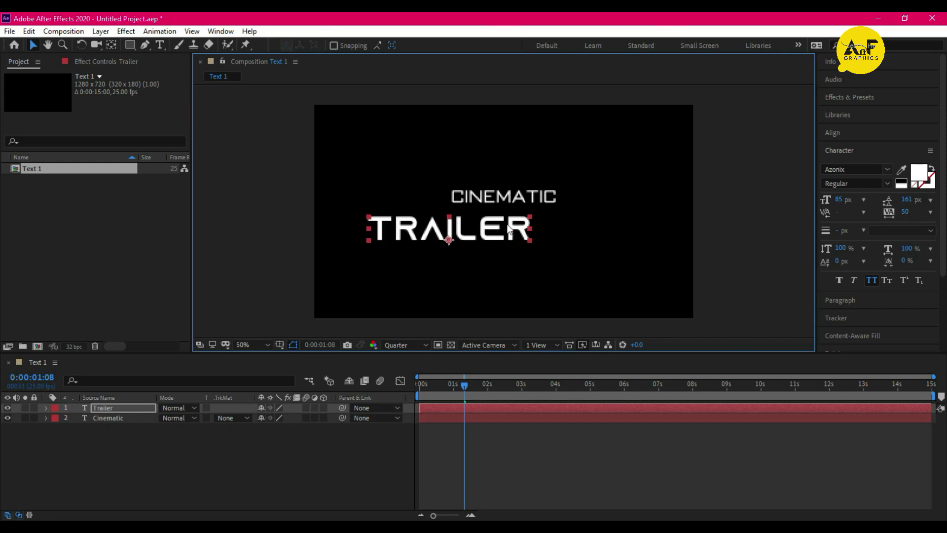
{"action": "left_click", "coordinate": [829, 133]}
{"action": "left_click", "coordinate": [848, 163]}
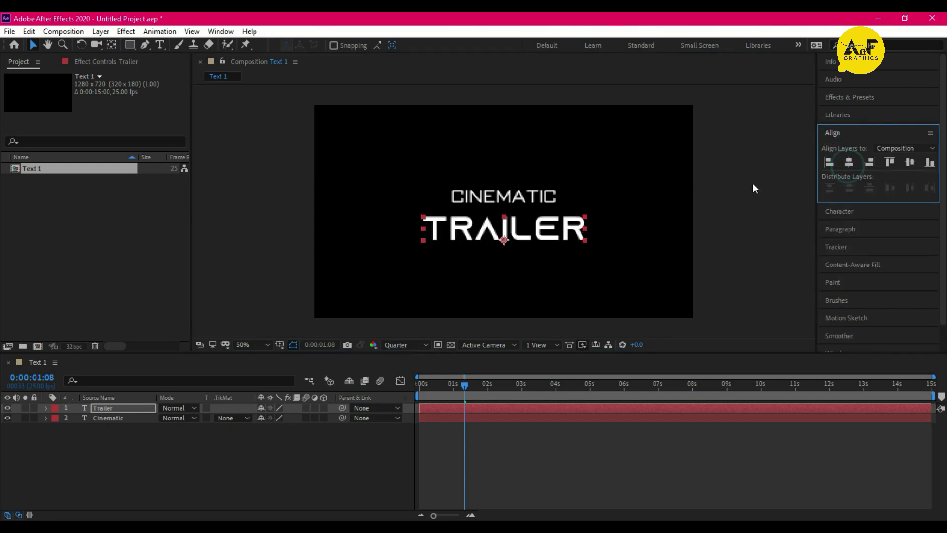
{"action": "left_click", "coordinate": [910, 162]}
{"action": "left_click", "coordinate": [108, 418]}
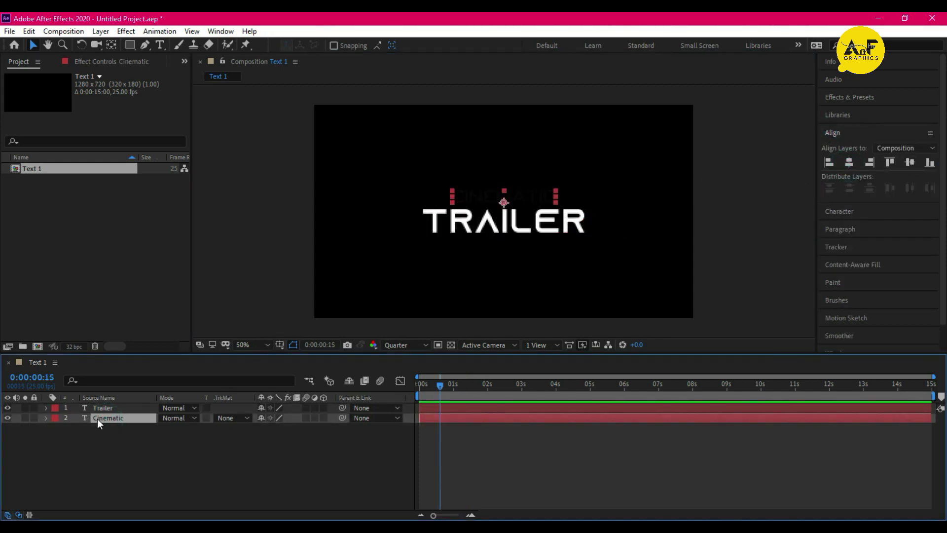
{"action": "left_click", "coordinate": [113, 408]}
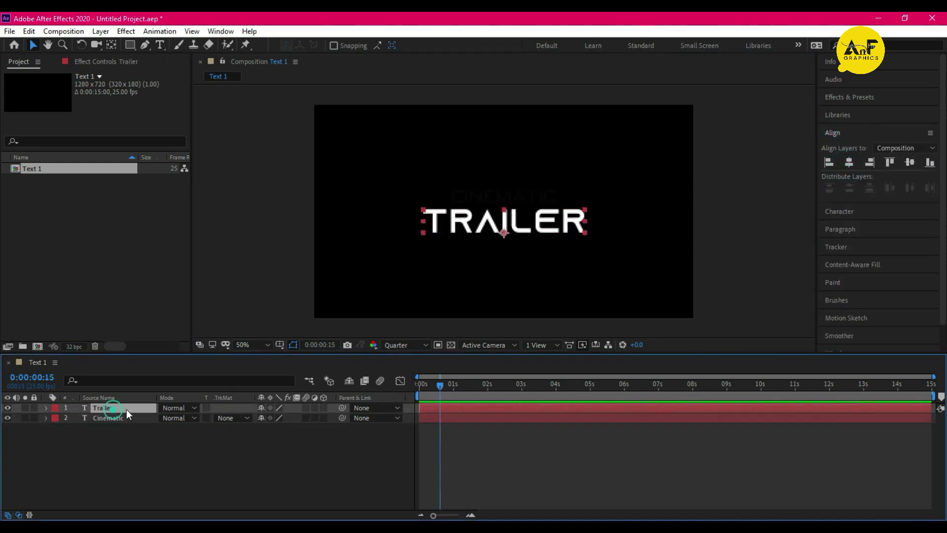
- Apply the Decrease Tracking preset to TRAILER and preview the animation
{"action": "left_click", "coordinate": [854, 100]}
{"action": "left_click", "coordinate": [873, 112]}
{"action": "type", "text": "decre"}
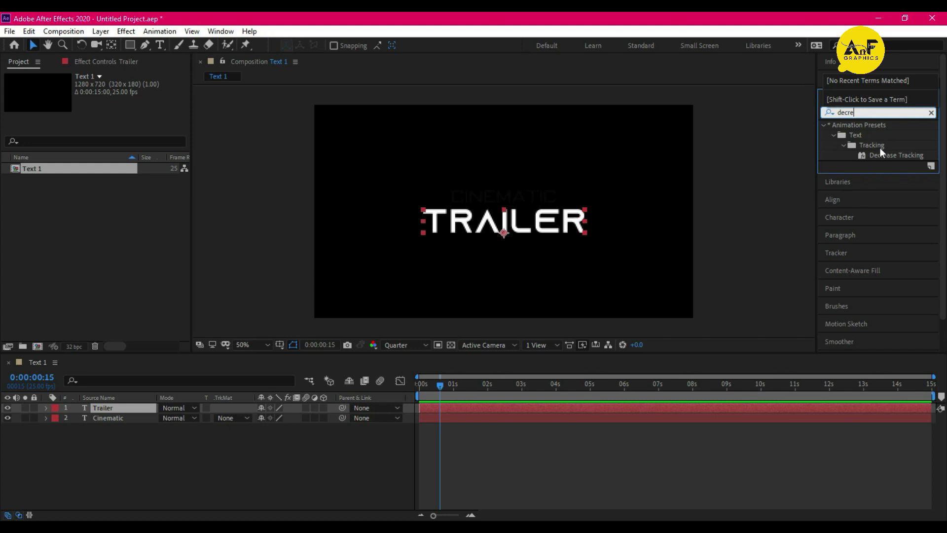
{"action": "left_click_drag", "start_coordinate": [905, 157], "coordinate": [487, 220]}
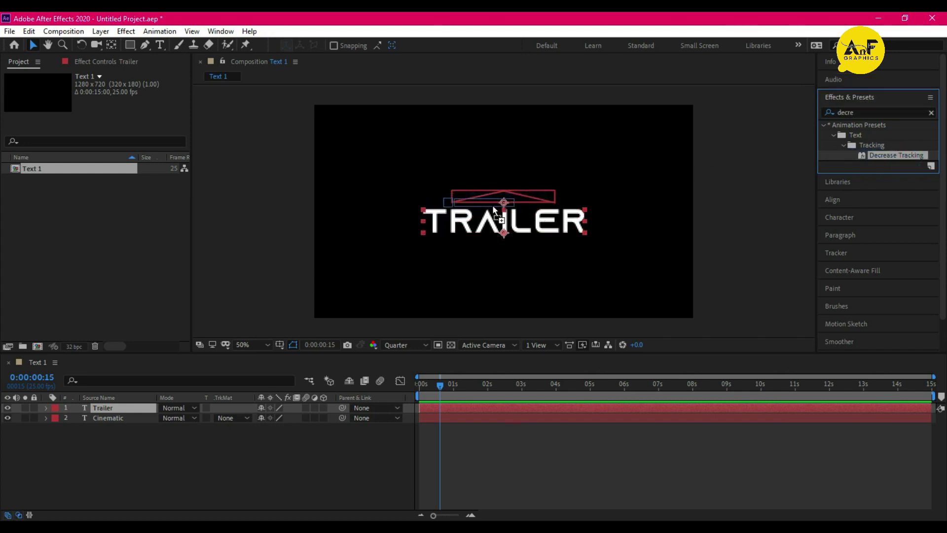
{"action": "left_click", "coordinate": [458, 408]}
{"action": "key", "text": "u"}
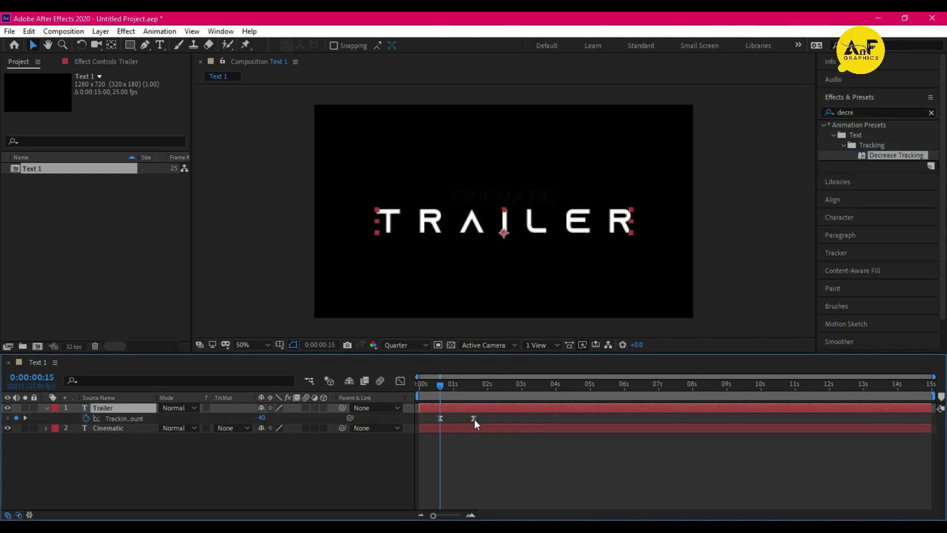
{"action": "left_click_drag", "start_coordinate": [440, 385], "coordinate": [404, 384]}
{"action": "key", "text": "space"}
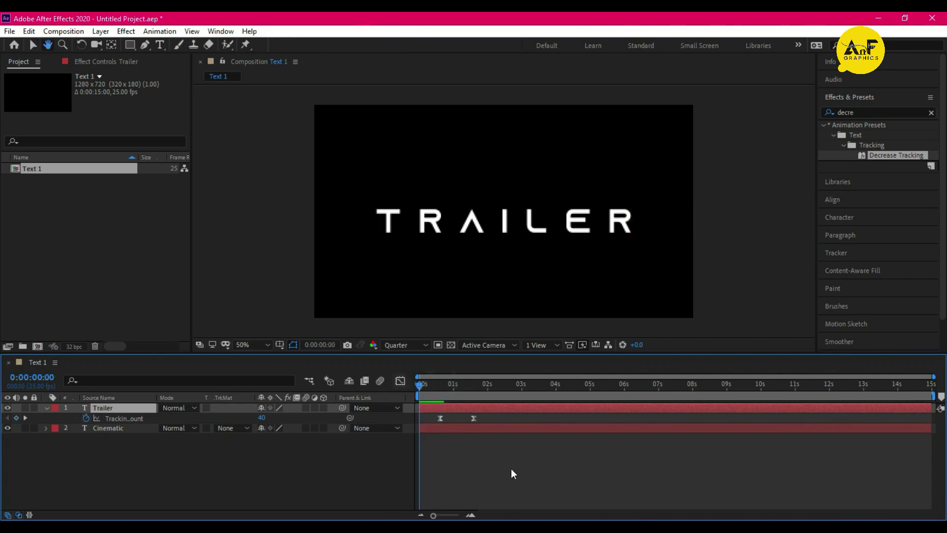
{"action": "key", "text": "space"}
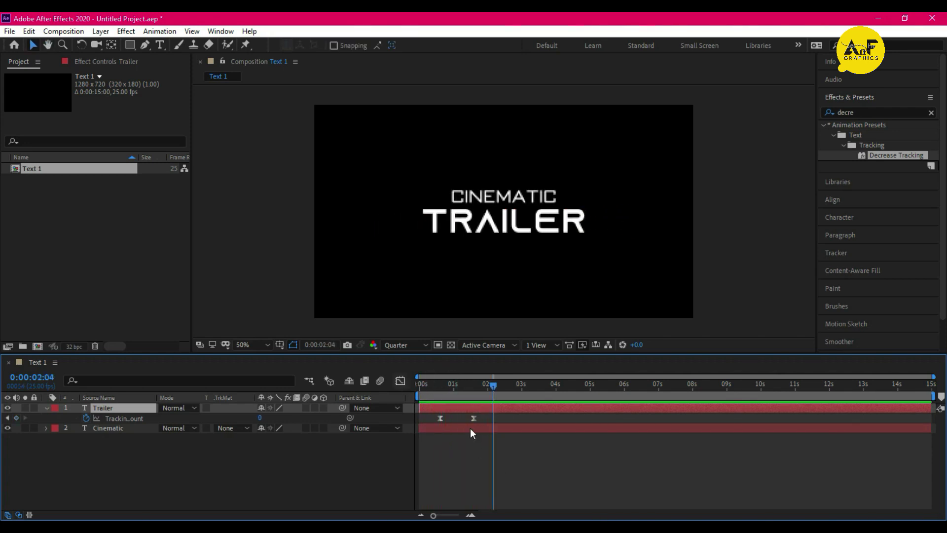
- Deepen the first Tracking Amount keyframe's ease in the speed graph and preview it
{"action": "left_click_drag", "start_coordinate": [475, 425], "coordinate": [434, 415]}
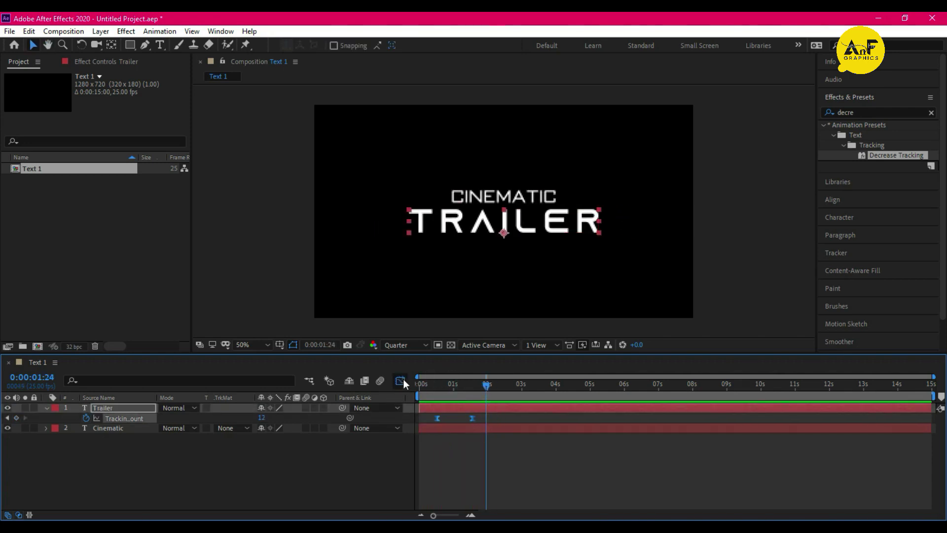
{"action": "left_click", "coordinate": [401, 381]}
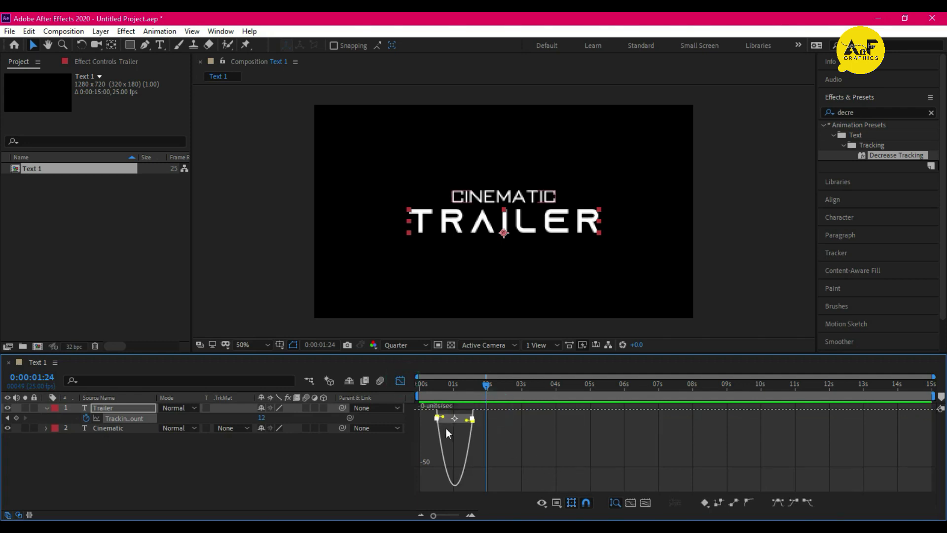
{"action": "left_click_drag", "start_coordinate": [443, 417], "coordinate": [458, 415]}
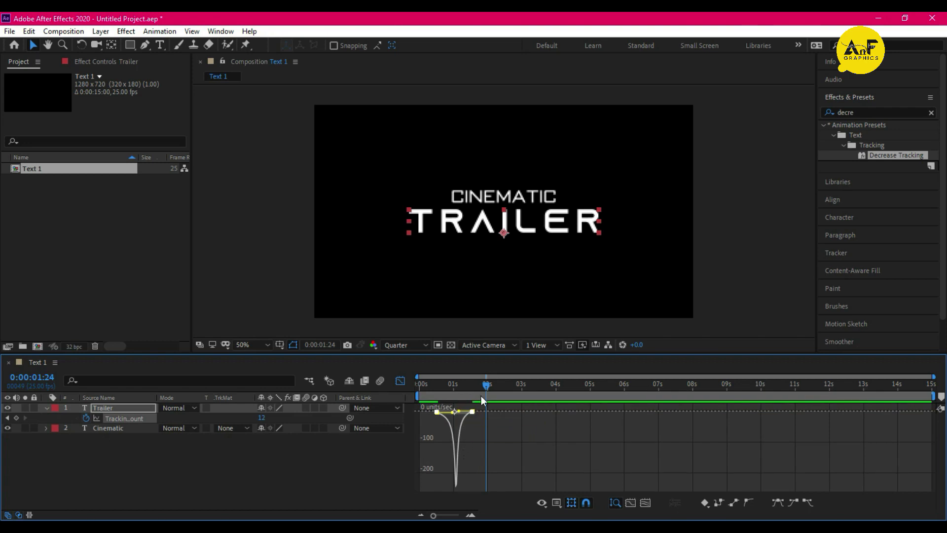
{"action": "key", "text": "Home"}
{"action": "key", "text": "space"}
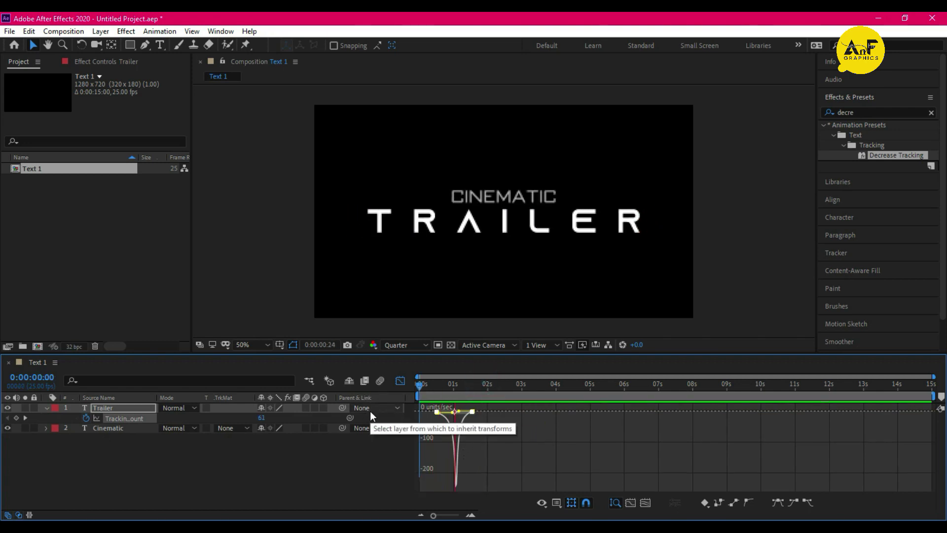
{"action": "left_click", "coordinate": [400, 381]}
{"action": "key", "text": "ctrl+Down"}
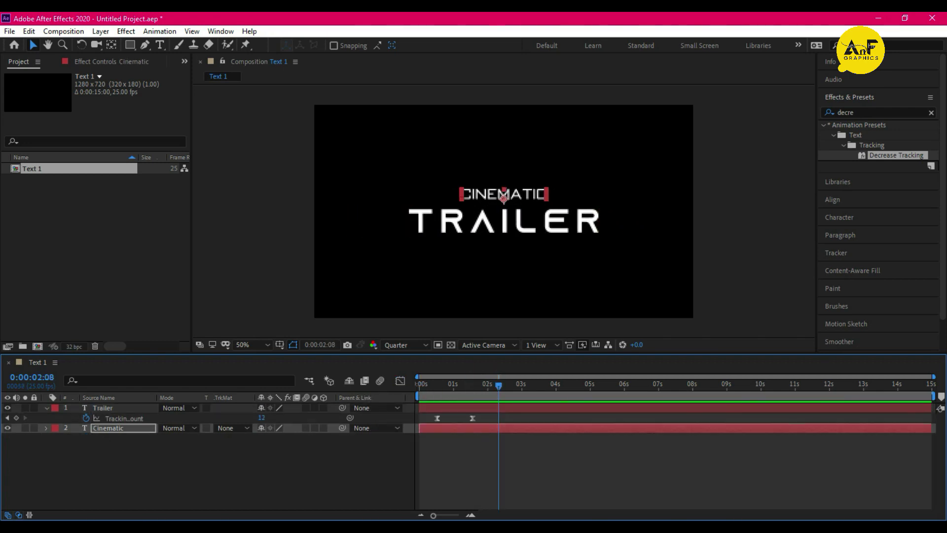
- Pre-compose the Cinematic and Trailer layers into a precomp named 'Title 1'
{"action": "left_click", "coordinate": [47, 407]}
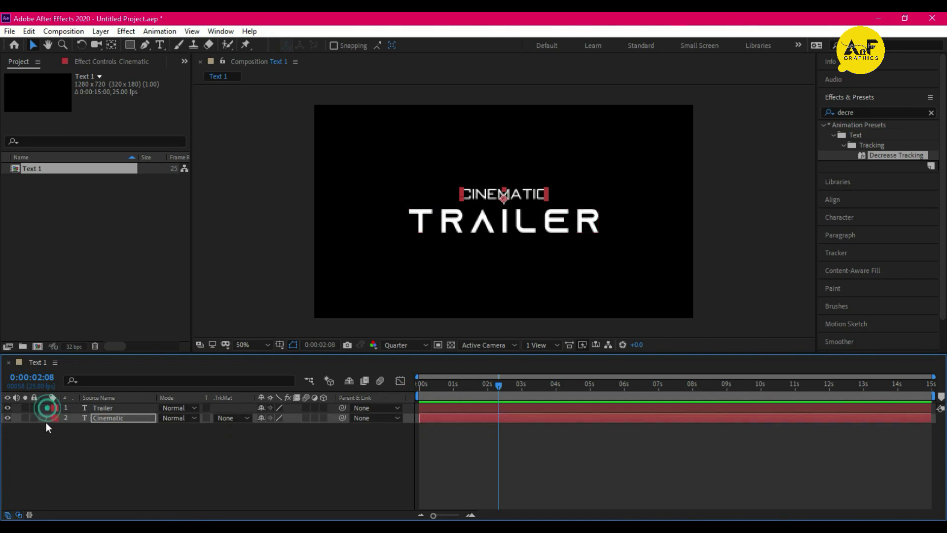
{"action": "left_click", "coordinate": [108, 418]}
{"action": "left_click", "coordinate": [113, 410], "text": "shift"}
{"action": "right_click", "coordinate": [116, 410]}
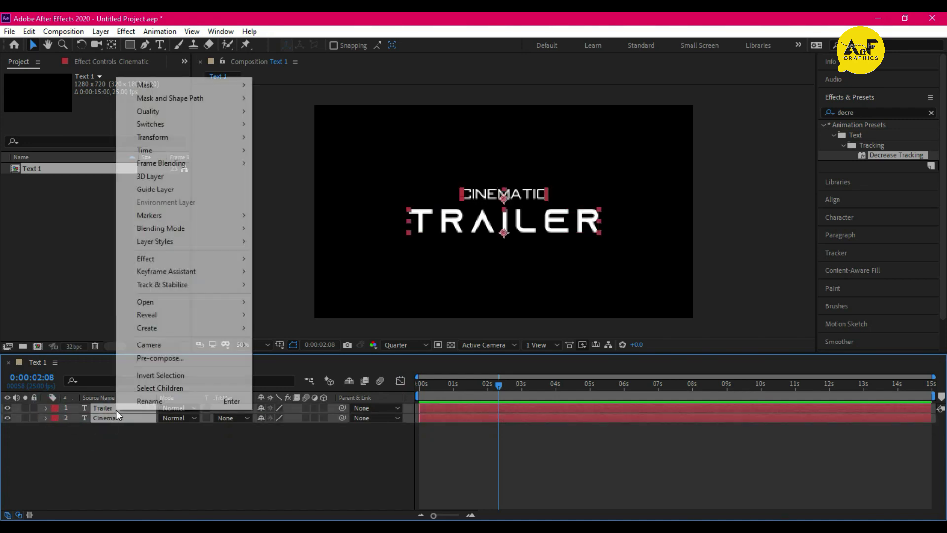
{"action": "left_click", "coordinate": [176, 367]}
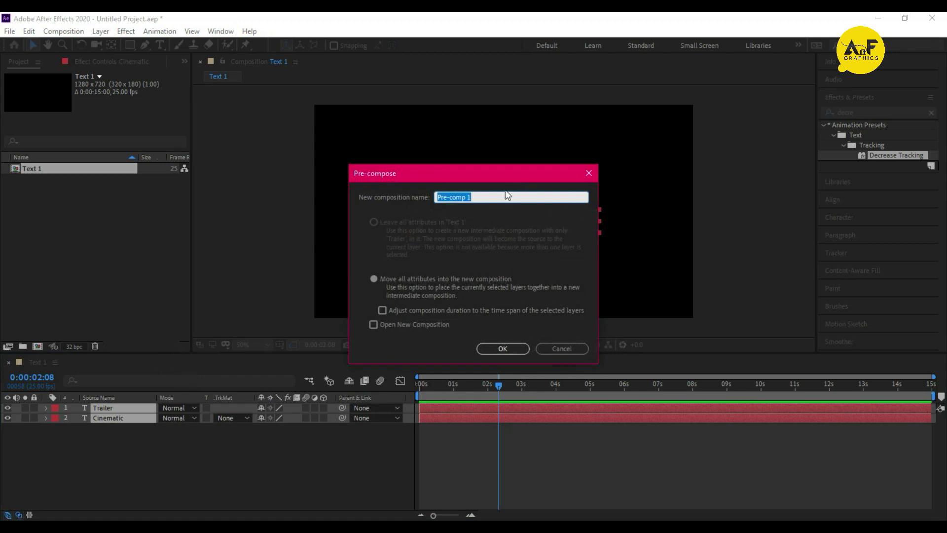
{"action": "left_click_drag", "start_coordinate": [485, 196], "coordinate": [404, 204]}
{"action": "type", "text": "Title 1"}
{"action": "key", "text": "Return"}
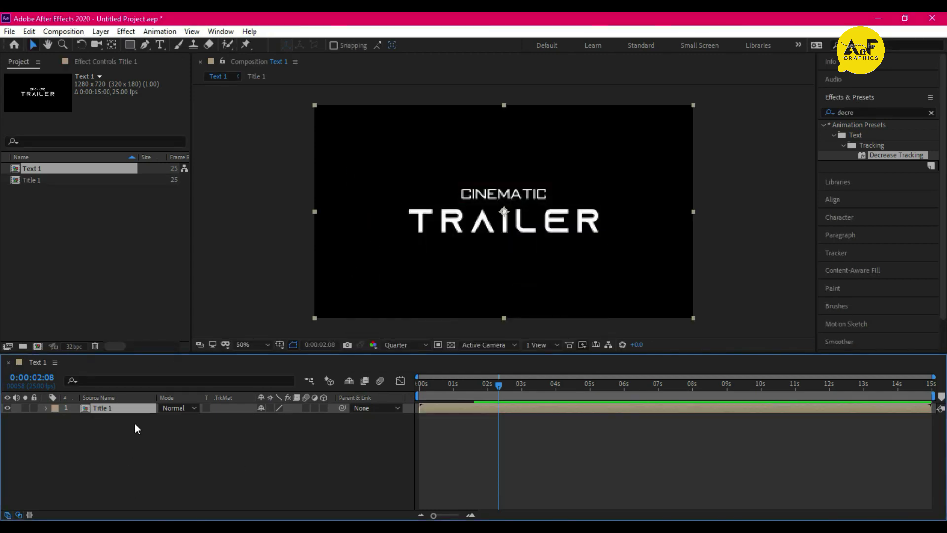
- Duplicate Title 1 twice, creating copies named Title 2 and Title 3
{"action": "key", "text": "ctrl+d"}
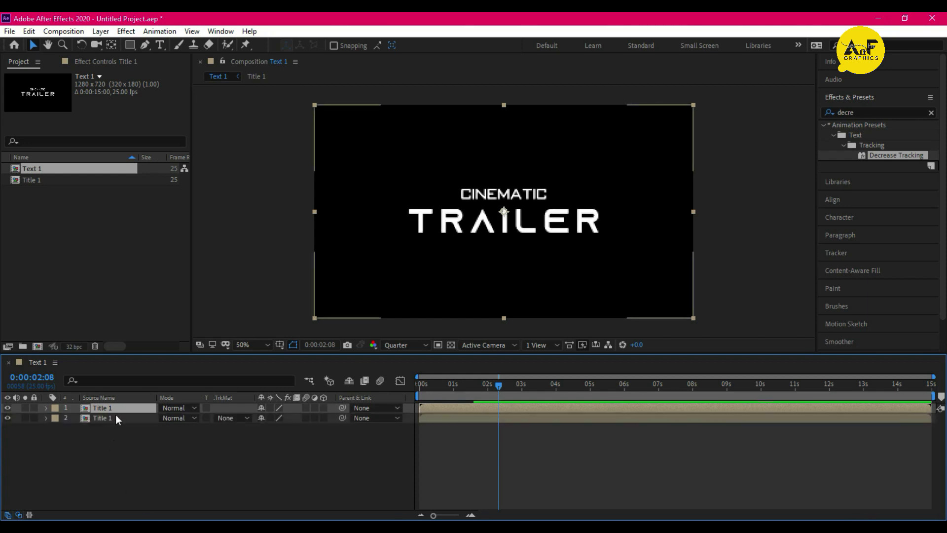
{"action": "key", "text": "Return"}
{"action": "key", "text": "BackSpace"}
{"action": "type", "text": "2"}
{"action": "key", "text": "Return"}
{"action": "key", "text": "ctrl+d"}
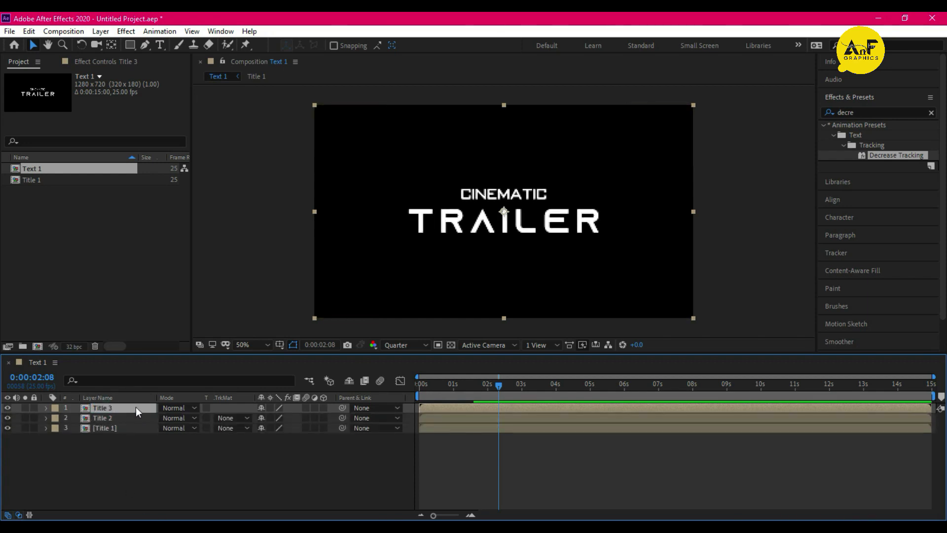
- Move Title 1 to the top of the stack, hide it, and select Title 3
{"action": "left_click", "coordinate": [117, 413], "text": "shift"}
{"action": "left_click_drag", "start_coordinate": [113, 428], "coordinate": [105, 405]}
{"action": "left_click", "coordinate": [7, 407]}
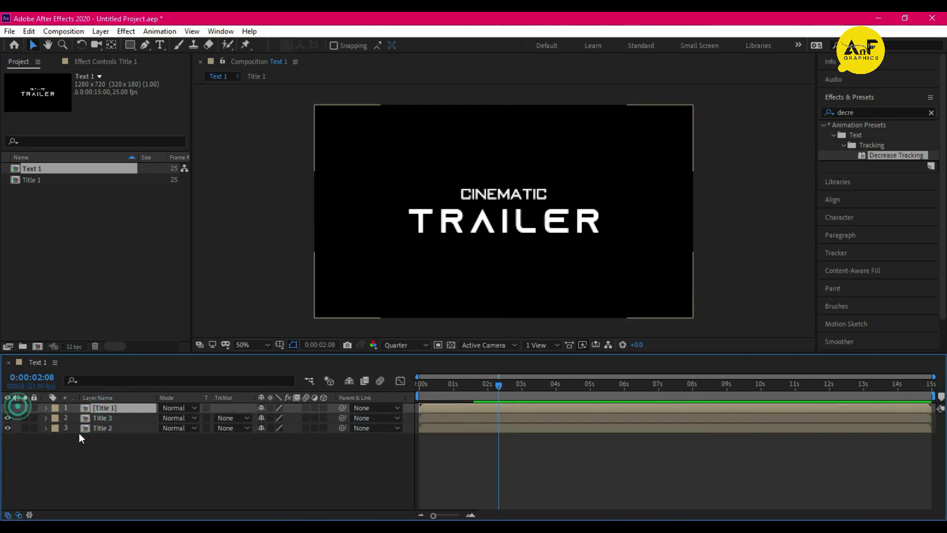
{"action": "left_click", "coordinate": [102, 418]}
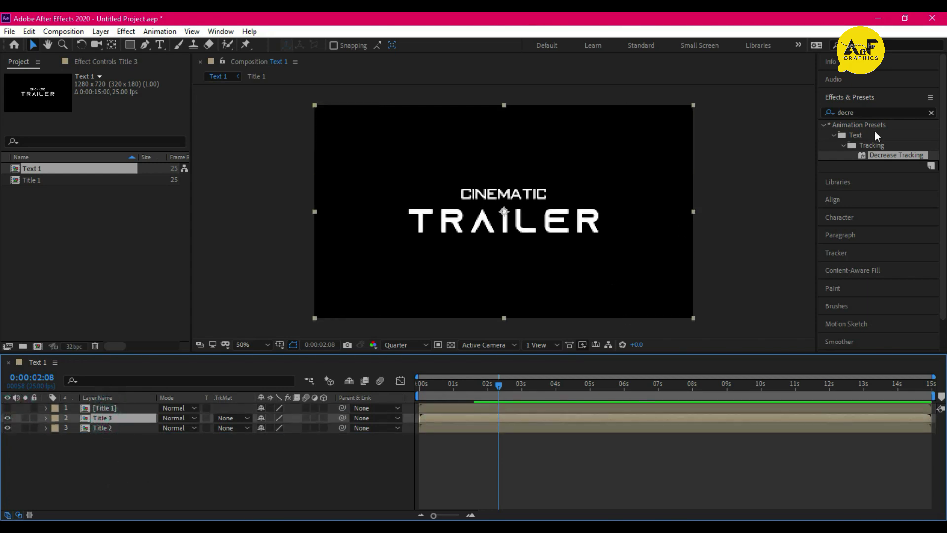
{"action": "left_click", "coordinate": [930, 112]}
{"action": "left_click", "coordinate": [871, 112]}
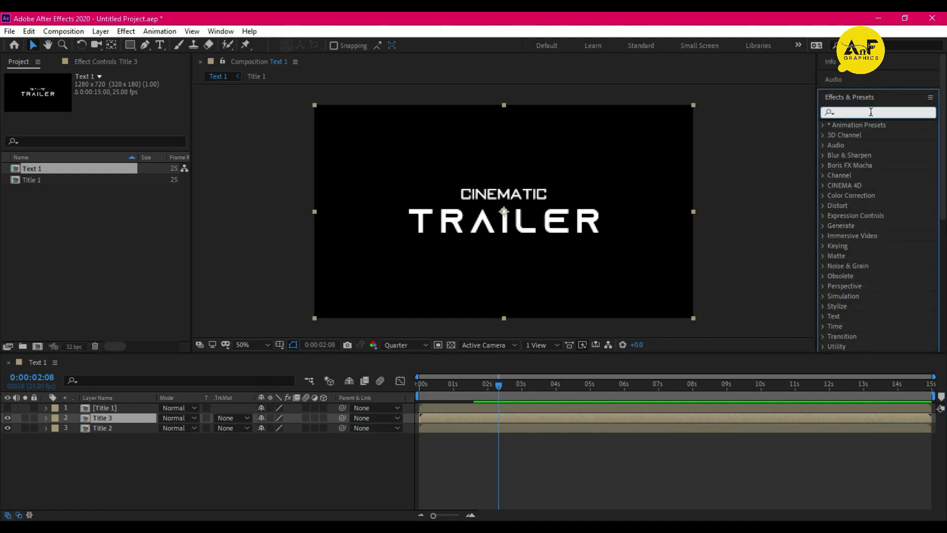
- Apply a Fill effect to Title 3 with its colour set to black
{"action": "type", "text": "fill"}
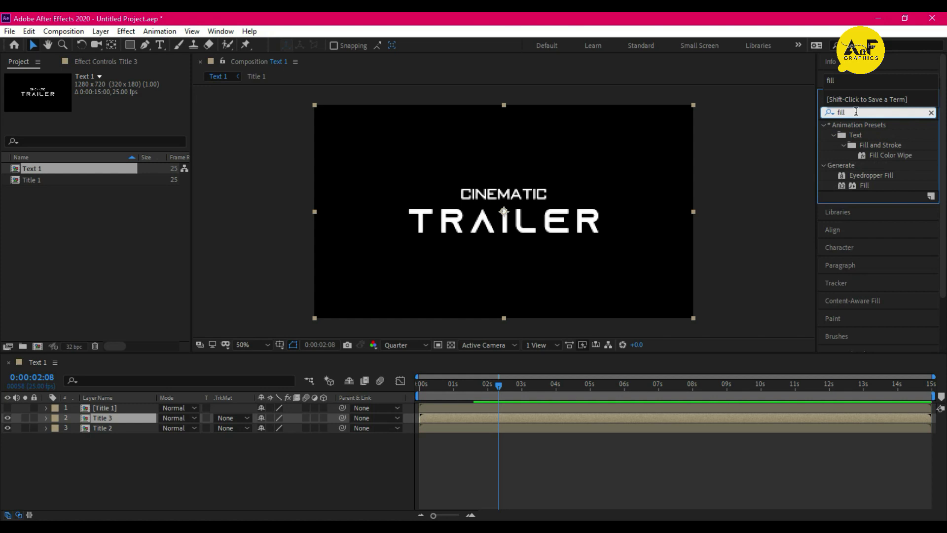
{"action": "left_click_drag", "start_coordinate": [877, 191], "coordinate": [98, 418]}
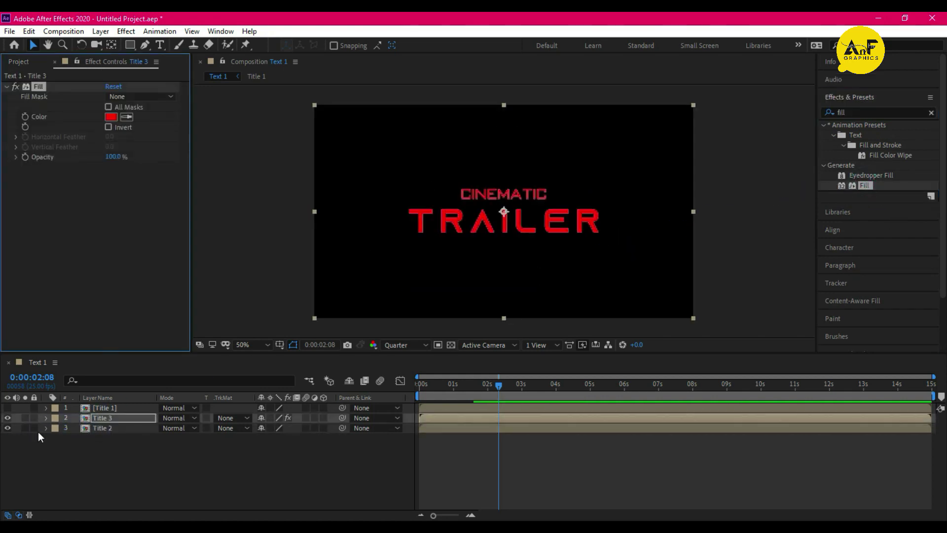
{"action": "left_click", "coordinate": [111, 117]}
{"action": "left_click_drag", "start_coordinate": [565, 408], "coordinate": [524, 458]}
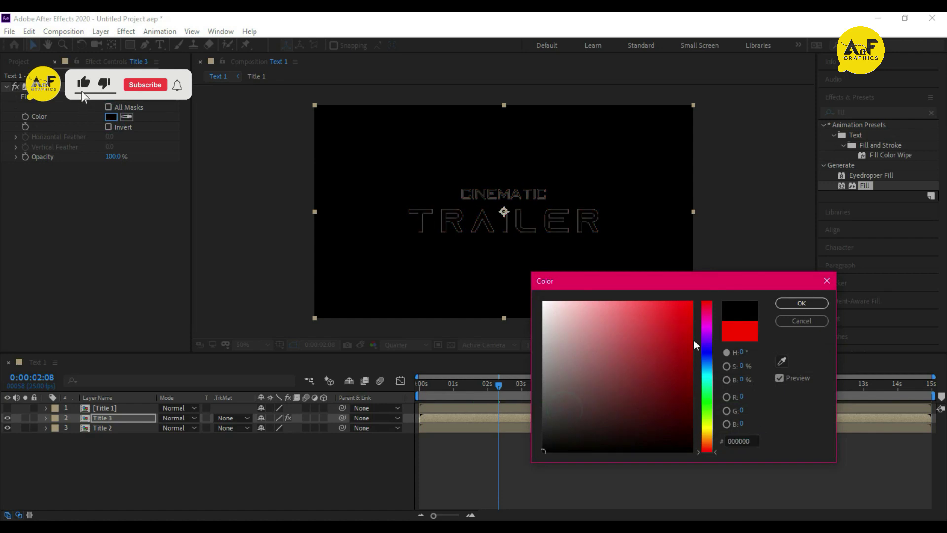
{"action": "left_click", "coordinate": [801, 303]}
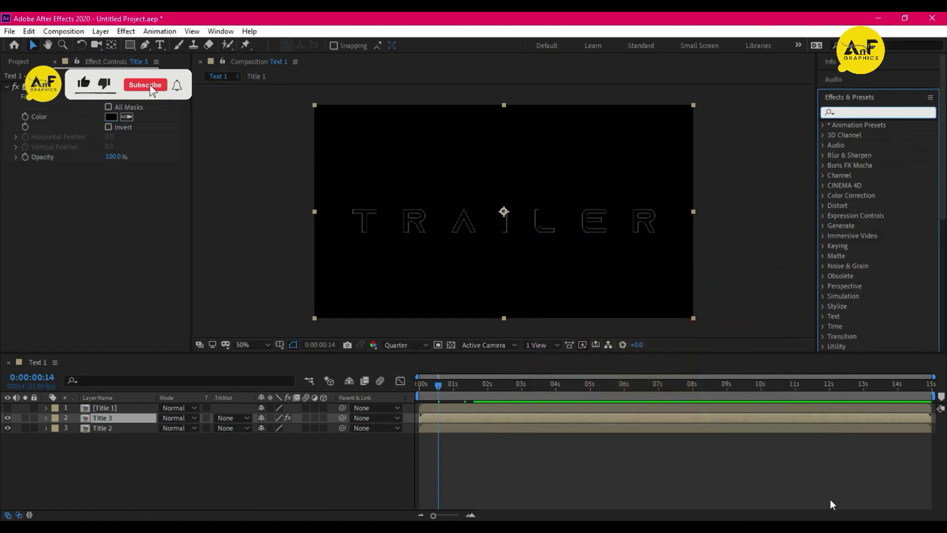
{"action": "left_click", "coordinate": [878, 113]}
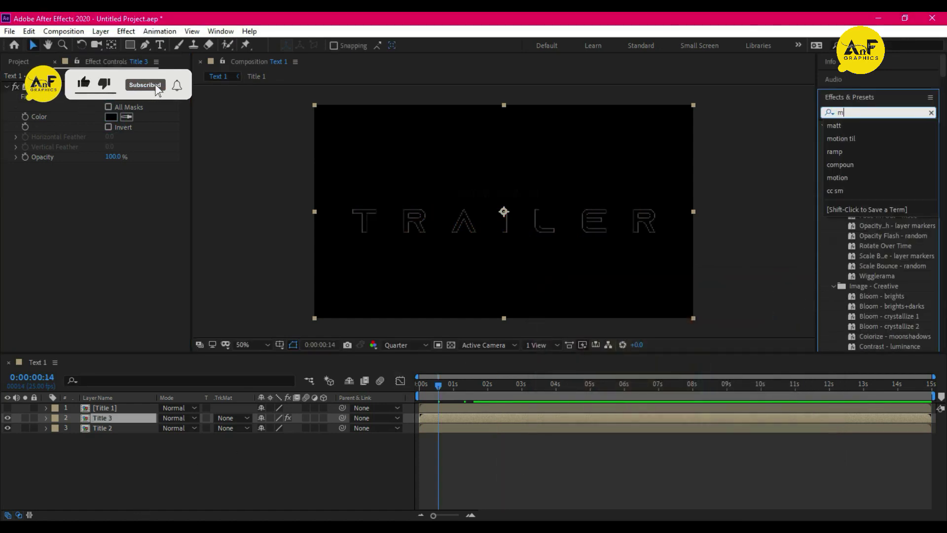
- Apply Matte Choker to Title 3 and set Choke 1 to 50
{"action": "type", "text": "matt"}
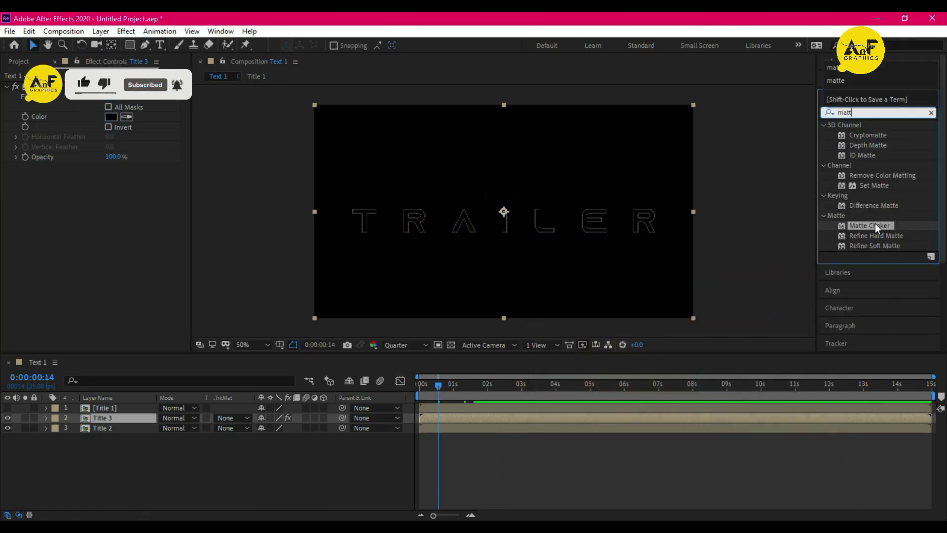
{"action": "left_click_drag", "start_coordinate": [875, 224], "coordinate": [103, 419]}
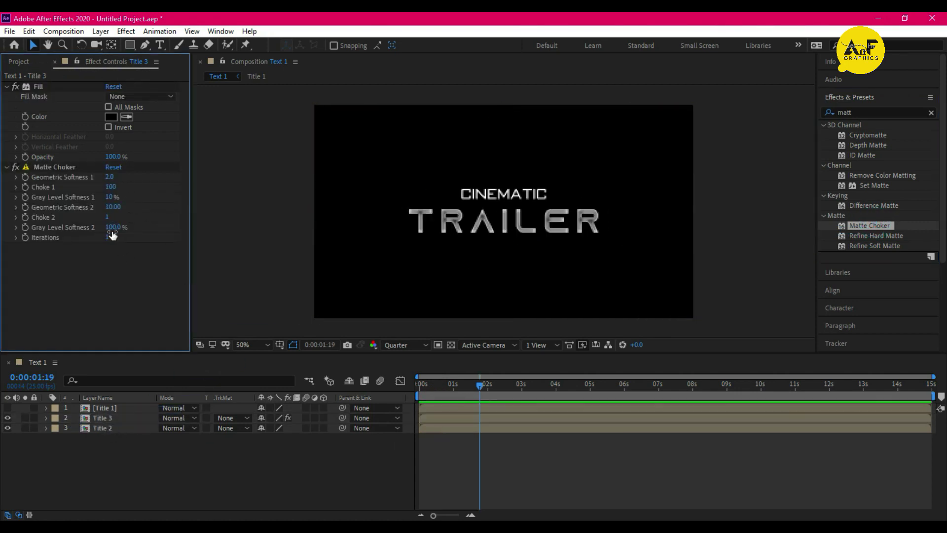
{"action": "left_click", "coordinate": [112, 188]}
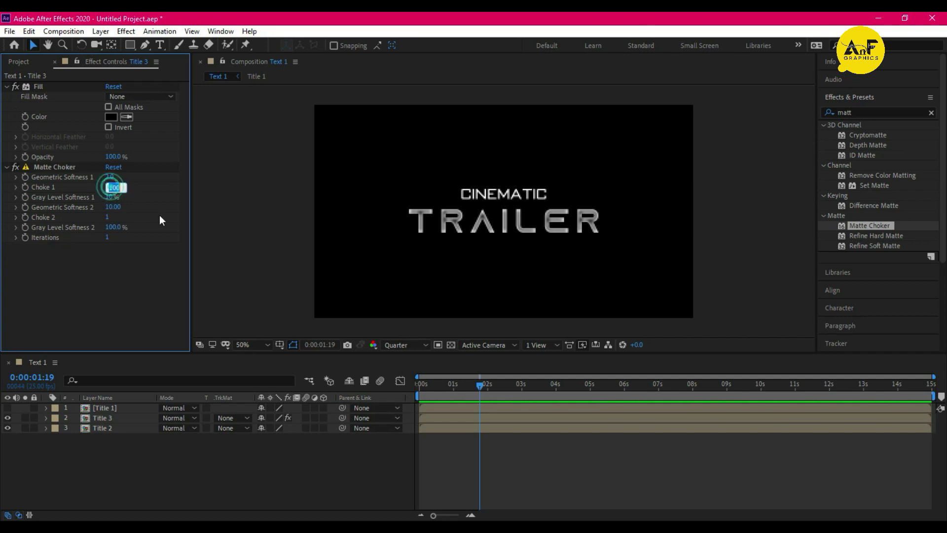
{"action": "type", "text": "75"}
{"action": "left_click", "coordinate": [153, 220]}
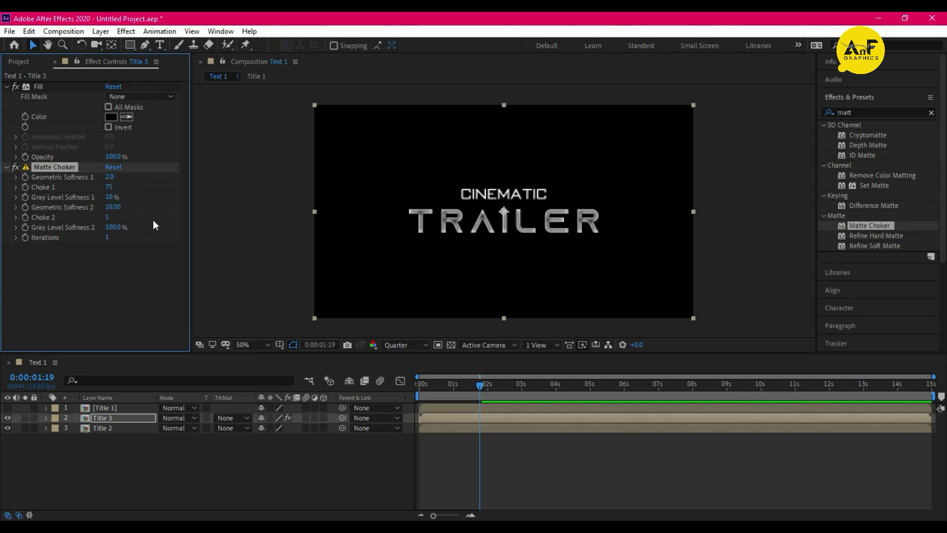
{"action": "left_click", "coordinate": [108, 188]}
{"action": "type", "text": "50"}
{"action": "key", "text": "Return"}
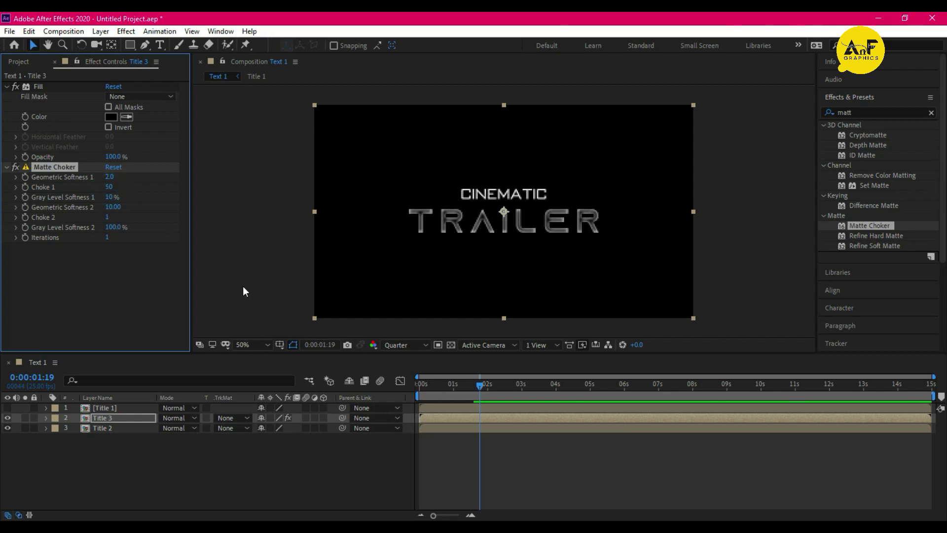
- Preview the metallic title from the start, then select Title 2 with Title 3
{"action": "left_click_drag", "start_coordinate": [484, 392], "coordinate": [420, 393]}
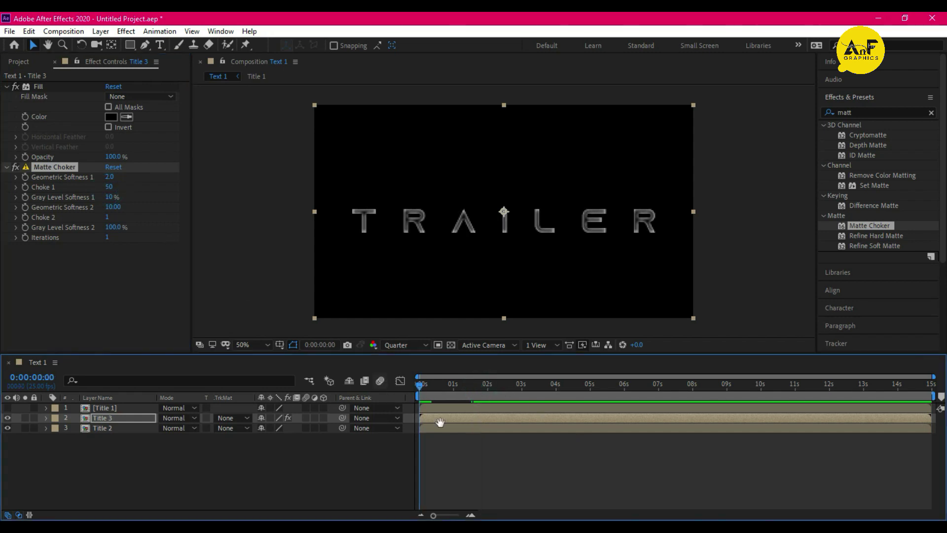
{"action": "key", "text": "space"}
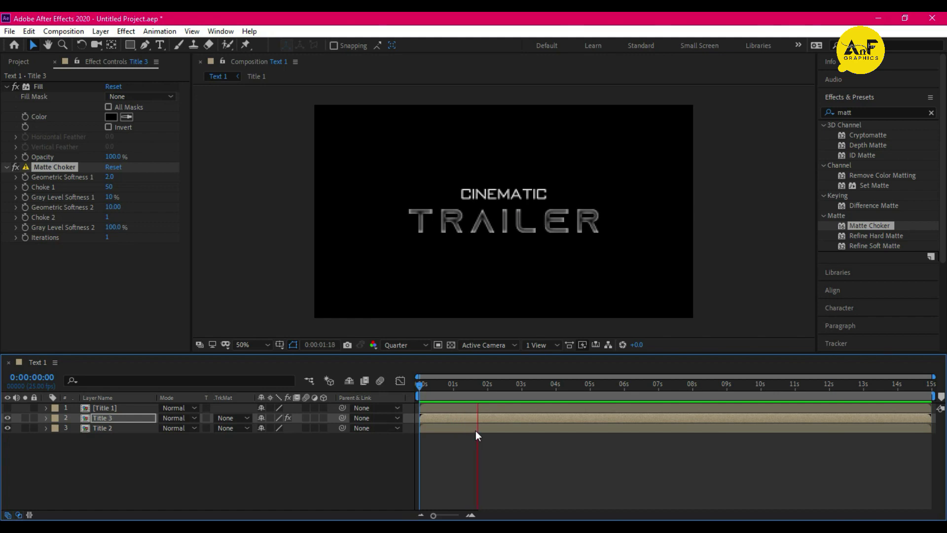
{"action": "left_click_drag", "start_coordinate": [78, 453], "coordinate": [120, 419]}
- Pre-compose Title 2 and Title 3 into 'Text Effects', hide it, and show Title 1
{"action": "right_click", "coordinate": [119, 419]}
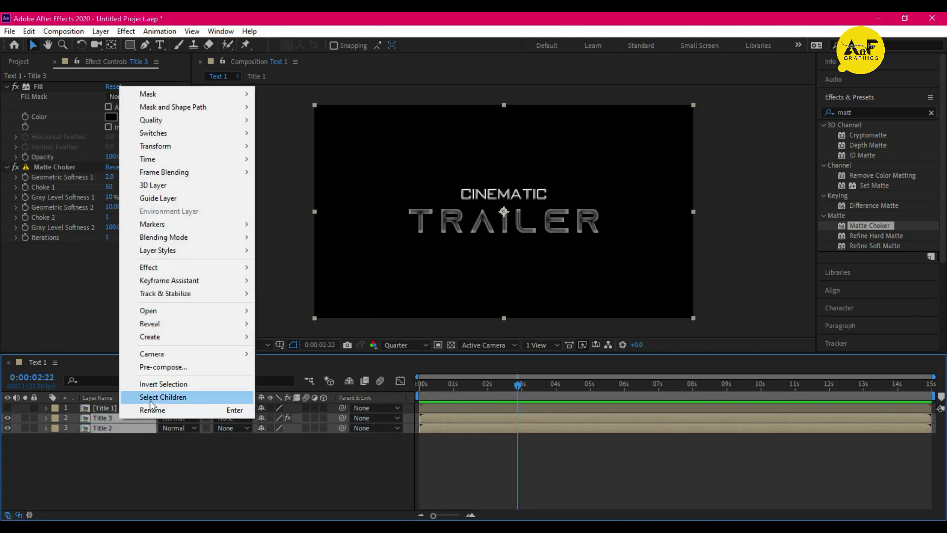
{"action": "left_click", "coordinate": [160, 366]}
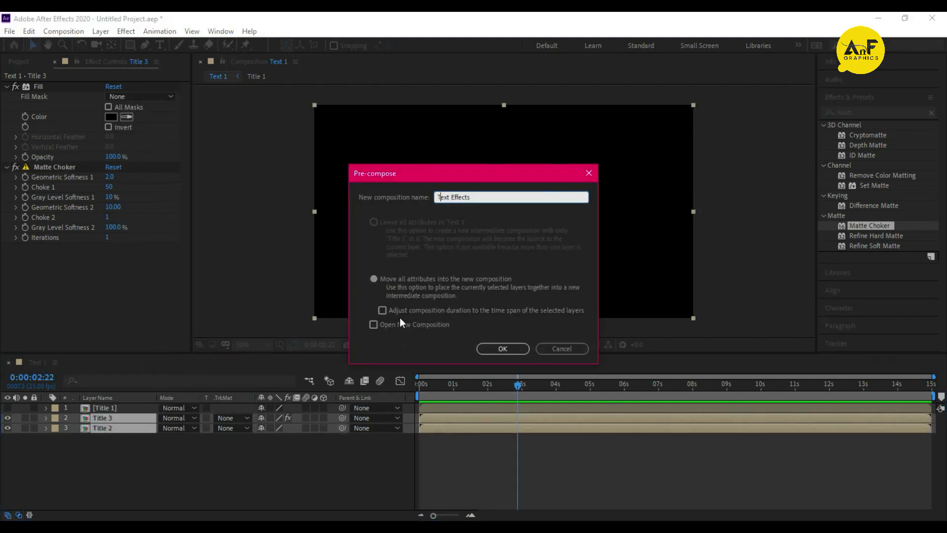
{"action": "left_click", "coordinate": [494, 353]}
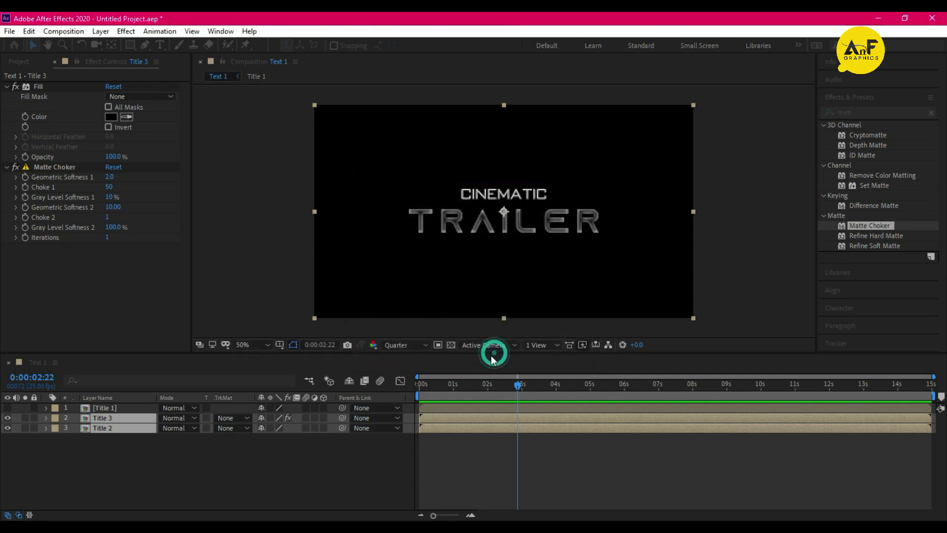
{"action": "left_click", "coordinate": [7, 417]}
{"action": "left_click", "coordinate": [10, 407]}
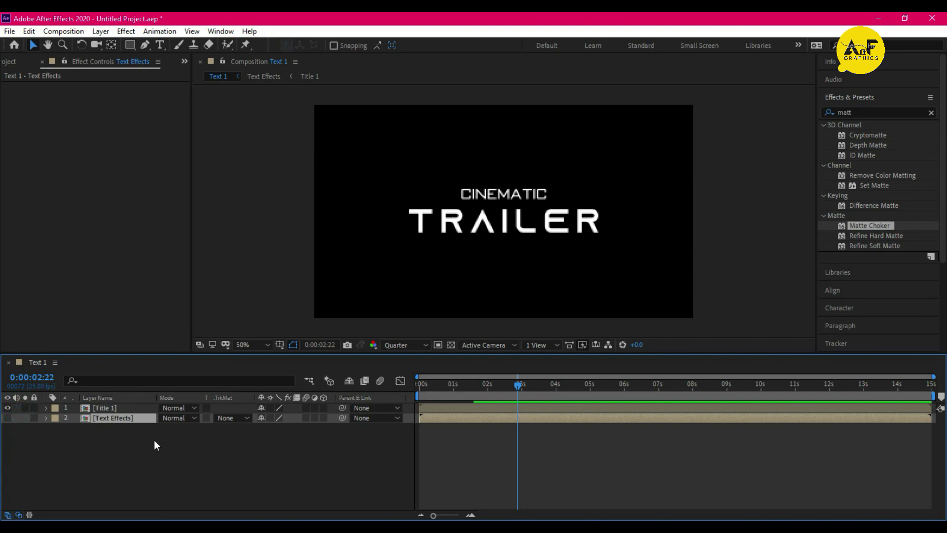
- Import the lens flare, Reflection Map and smoke asset files into the project
{"action": "left_click", "coordinate": [15, 62]}
{"action": "double_click", "coordinate": [57, 256]}
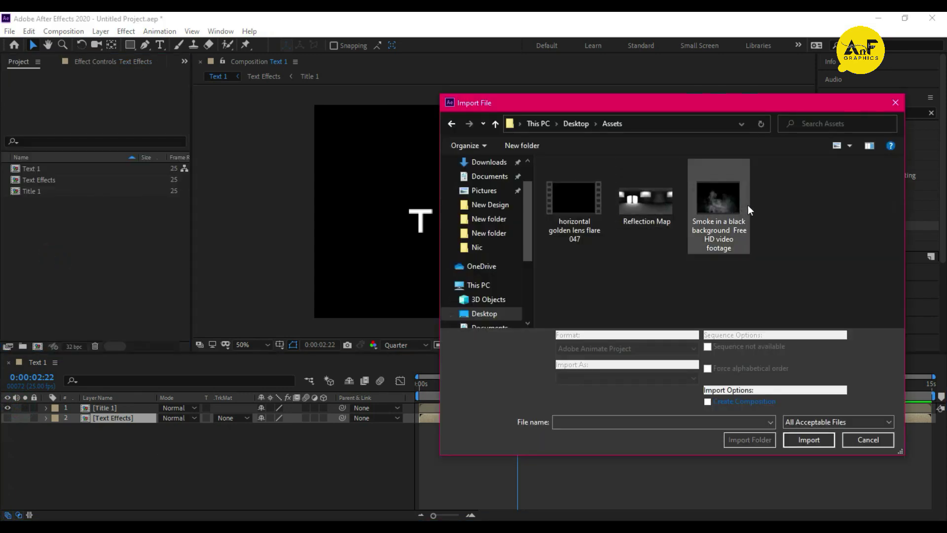
{"action": "left_click_drag", "start_coordinate": [766, 207], "coordinate": [557, 255]}
{"action": "left_click", "coordinate": [809, 440]}
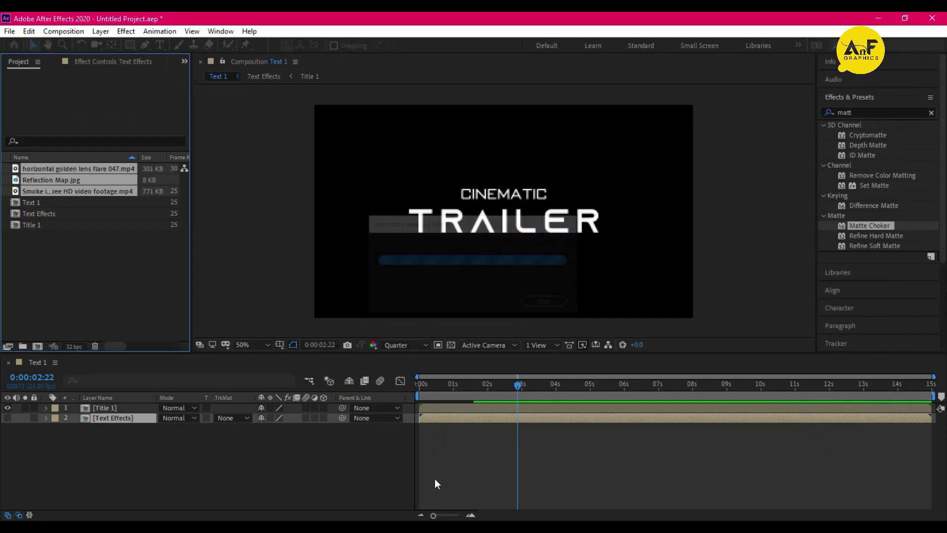
- Place Reflection Map.jpg into the Text 1 timeline between the two text layers
{"action": "left_click", "coordinate": [277, 475]}
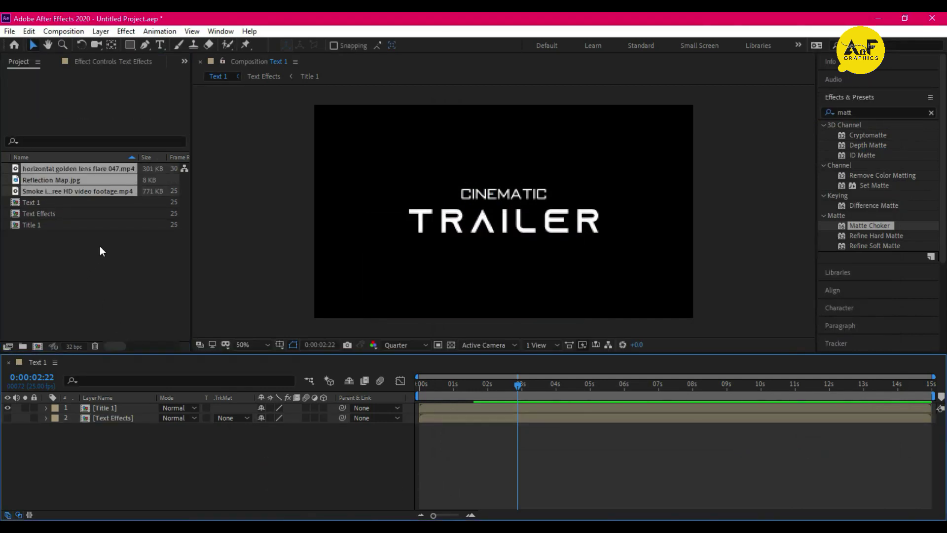
{"action": "left_click", "coordinate": [59, 180]}
{"action": "left_click_drag", "start_coordinate": [75, 182], "coordinate": [89, 415]}
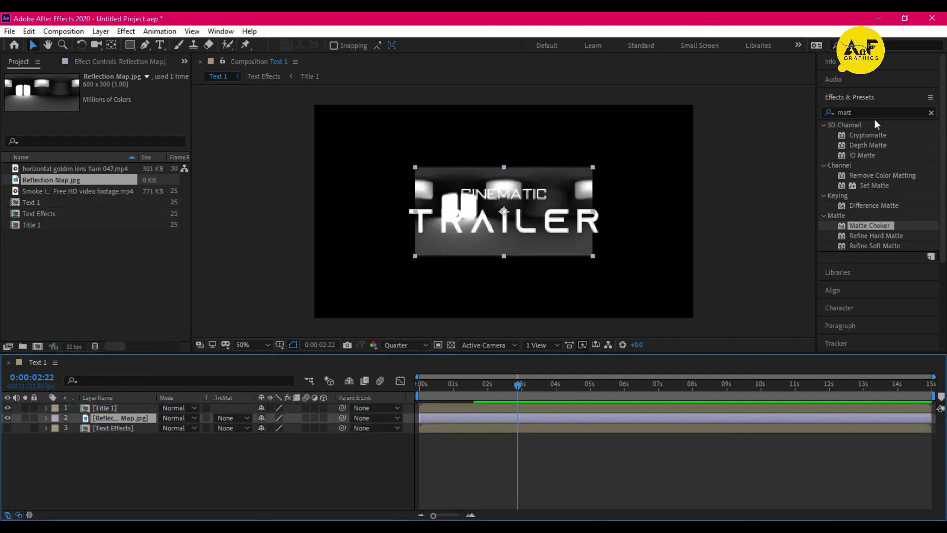
- Apply Motion Tile to Reflection Map with Mirror Edges on and Output Width 500
{"action": "left_click", "coordinate": [851, 113]}
{"action": "type", "text": "motio"}
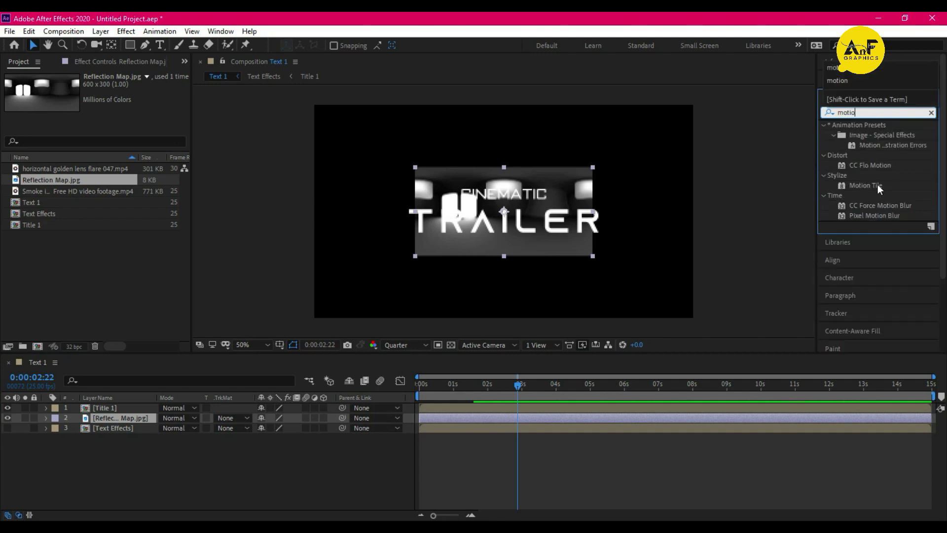
{"action": "left_click_drag", "start_coordinate": [871, 186], "coordinate": [136, 420]}
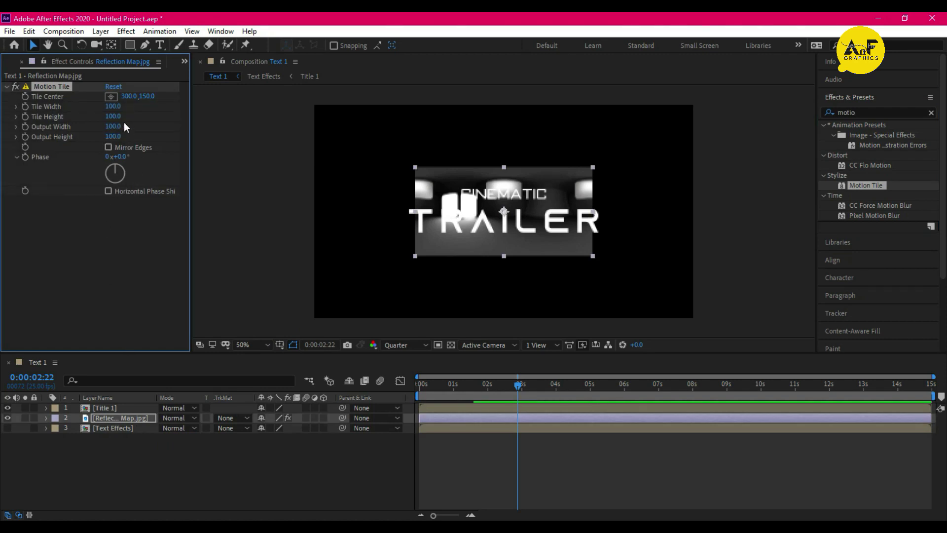
{"action": "left_click", "coordinate": [109, 148]}
{"action": "left_click_drag", "start_coordinate": [117, 127], "coordinate": [169, 126]}
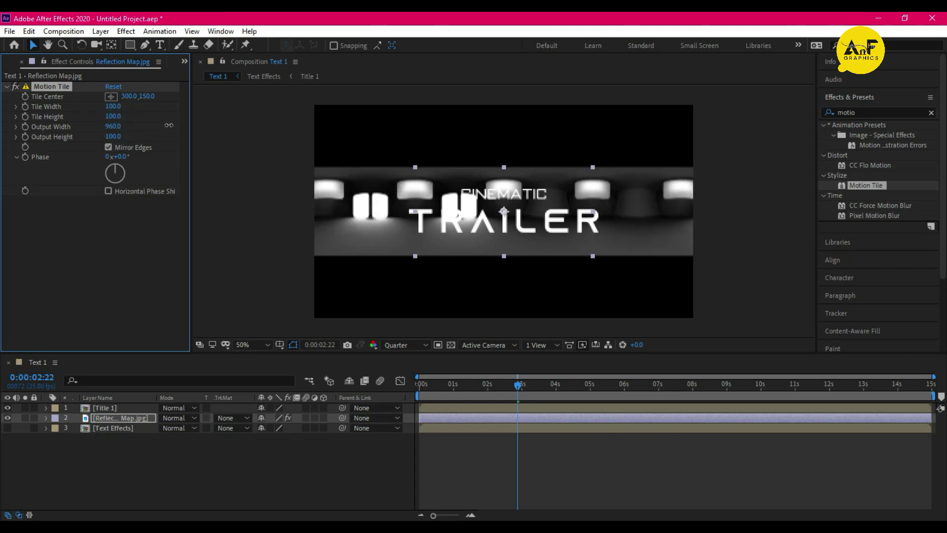
{"action": "left_click", "coordinate": [116, 127]}
{"action": "key", "text": "Return"}
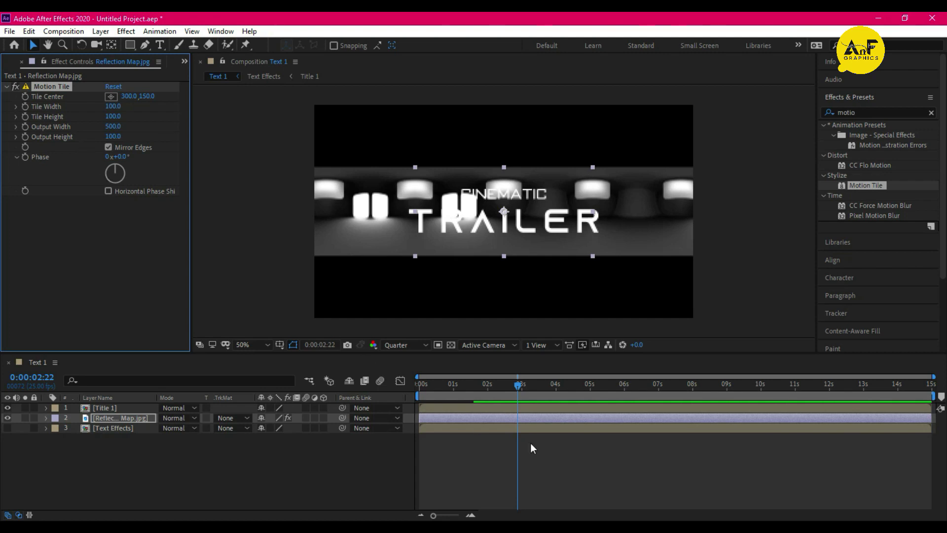
- Keyframe Tile Center at 0s, offset it far right at 10s, and preview the slide
{"action": "left_click_drag", "start_coordinate": [518, 388], "coordinate": [428, 393]}
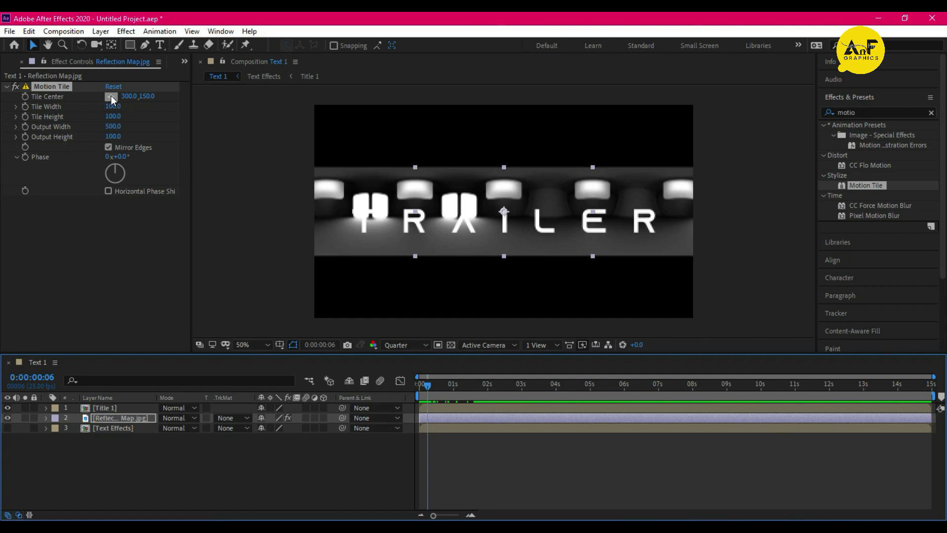
{"action": "left_click", "coordinate": [25, 97]}
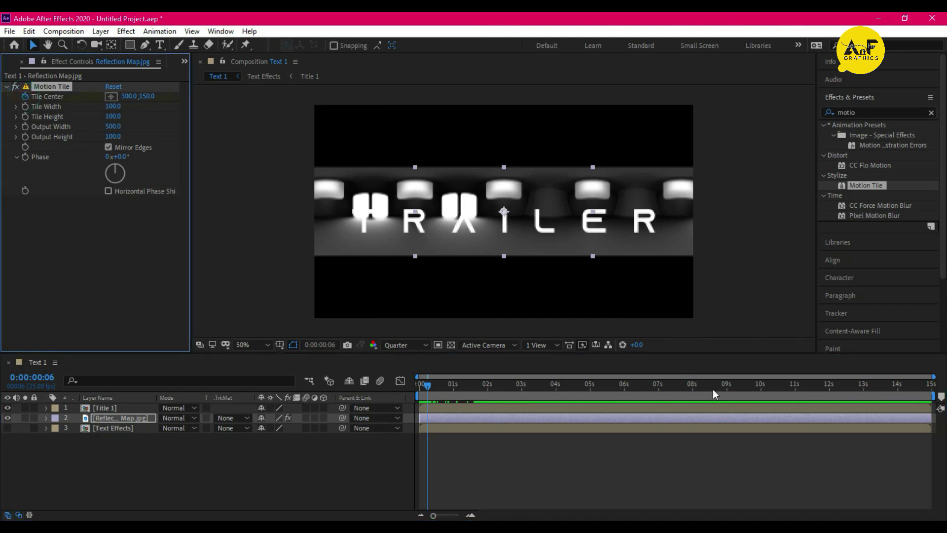
{"action": "left_click", "coordinate": [761, 388]}
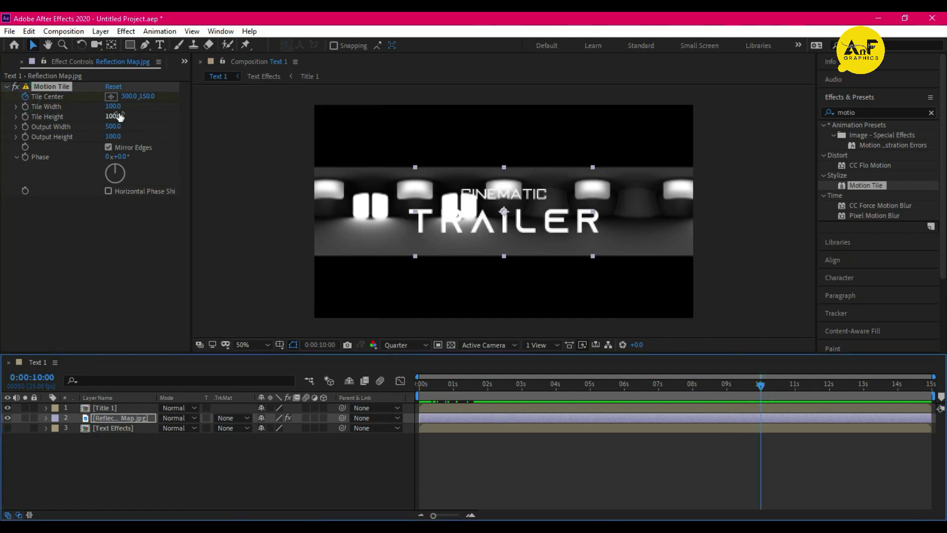
{"action": "left_click_drag", "start_coordinate": [147, 96], "coordinate": [180, 109]}
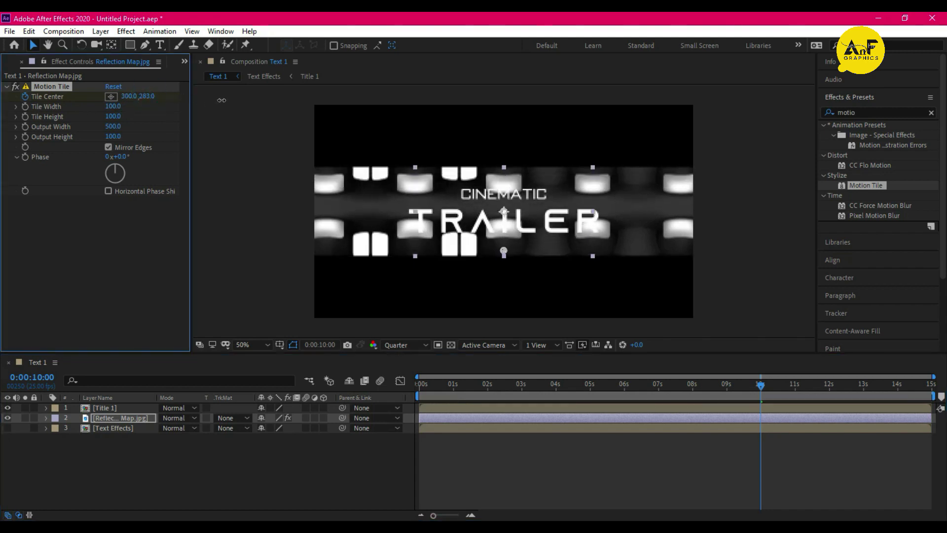
{"action": "left_click_drag", "start_coordinate": [504, 252], "coordinate": [802, 211]}
{"action": "left_click_drag", "start_coordinate": [810, 161], "coordinate": [870, 174]}
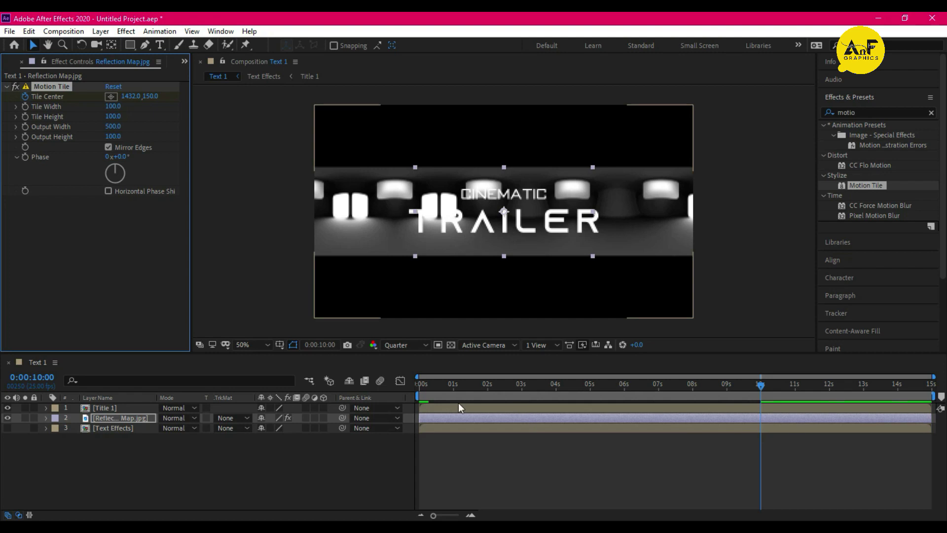
{"action": "left_click", "coordinate": [420, 384]}
{"action": "key", "text": "space"}
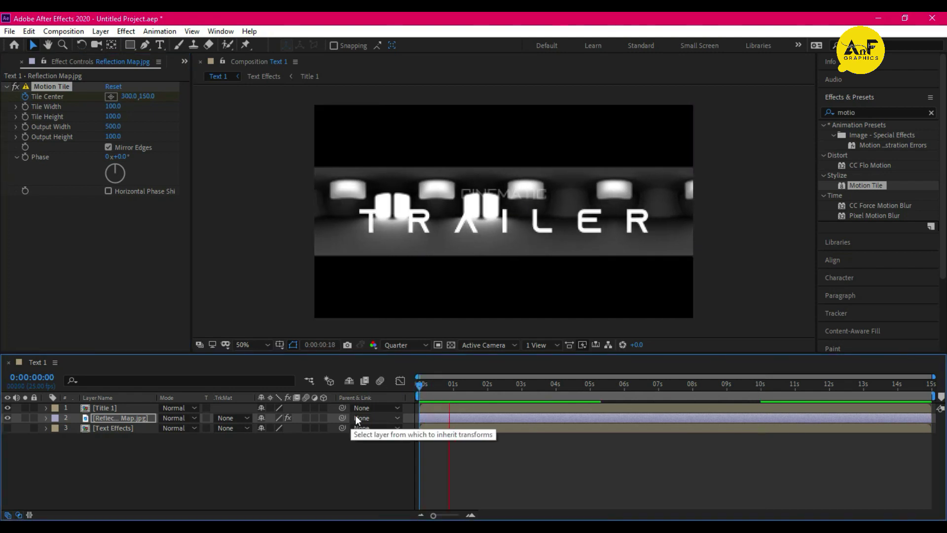
{"action": "key", "text": "space"}
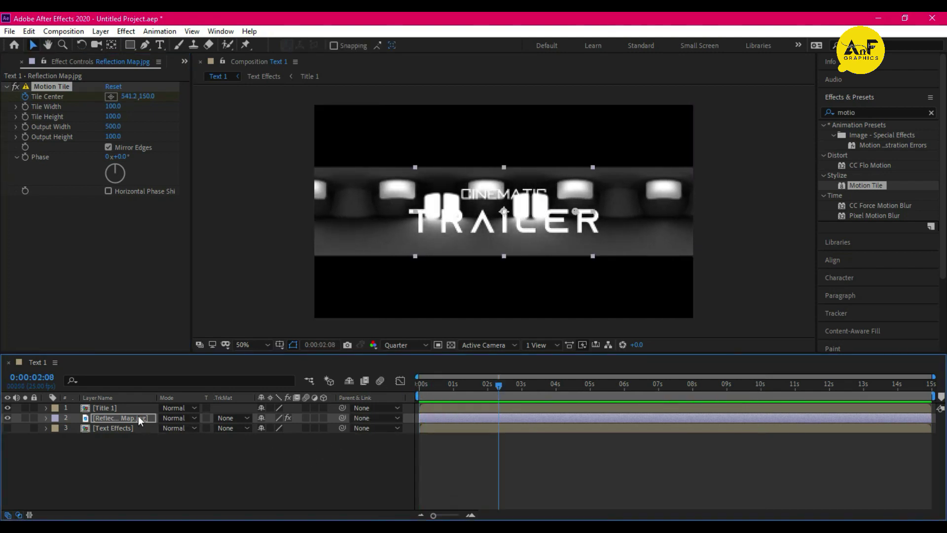
{"action": "left_click", "coordinate": [130, 418]}
- Precompose the Reflection Map layer, moving all attributes into the new comp
{"action": "right_click", "coordinate": [130, 418]}
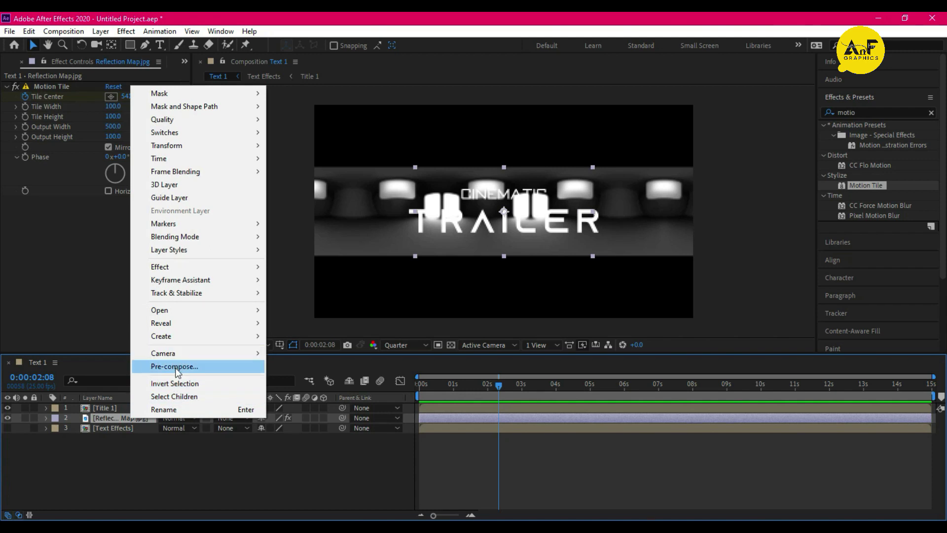
{"action": "left_click", "coordinate": [176, 366]}
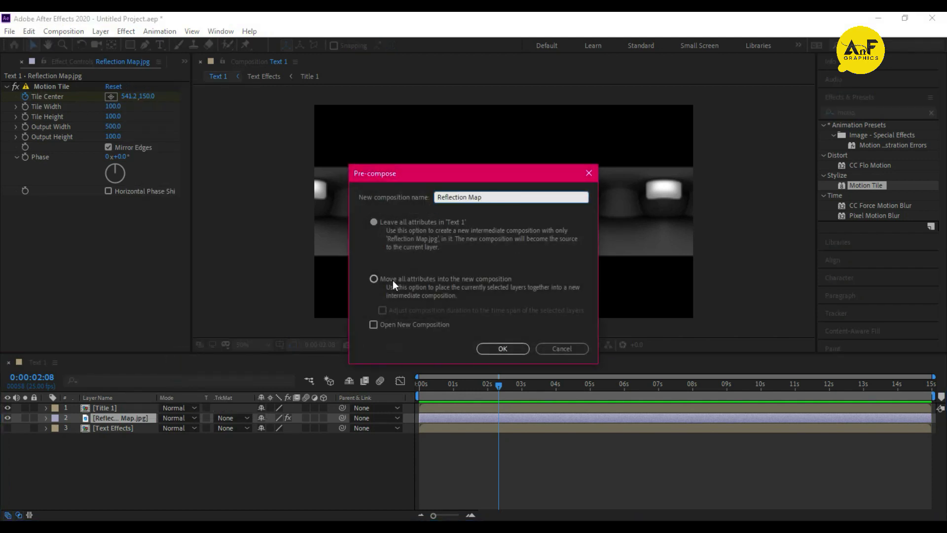
{"action": "left_click", "coordinate": [393, 279]}
{"action": "left_click", "coordinate": [512, 350]}
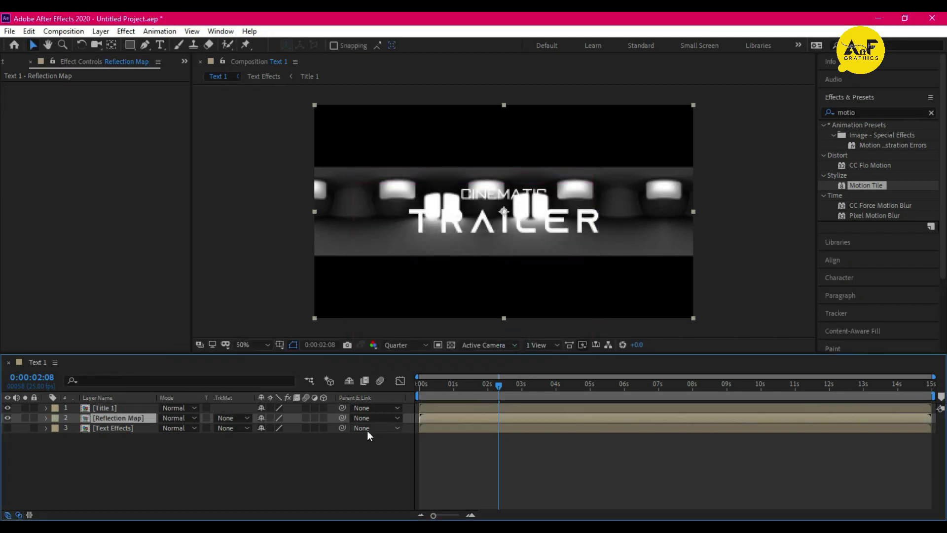
- Set the precomp's track matte to Alpha Matte 'Title 1' and preview the matted reflection
{"action": "left_click", "coordinate": [239, 420]}
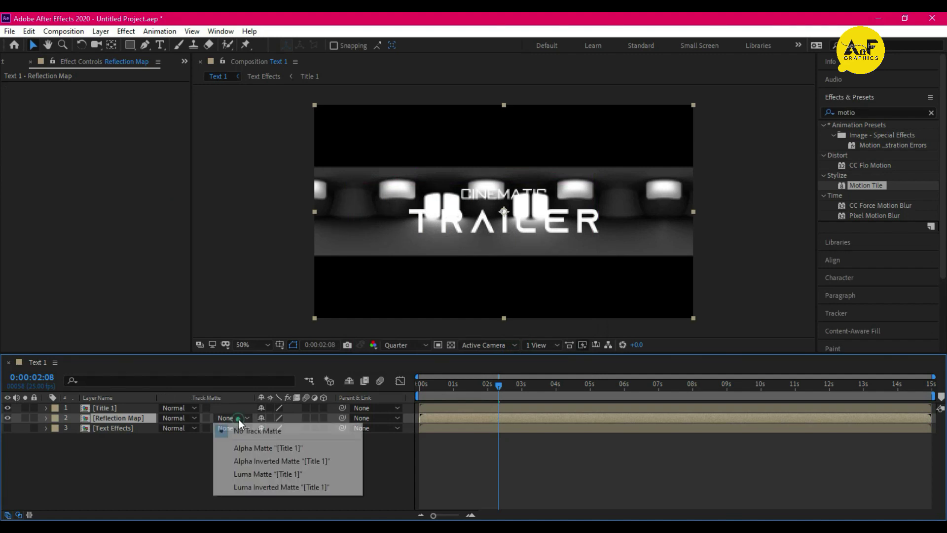
{"action": "left_click", "coordinate": [239, 446]}
{"action": "left_click_drag", "start_coordinate": [498, 387], "coordinate": [383, 393]}
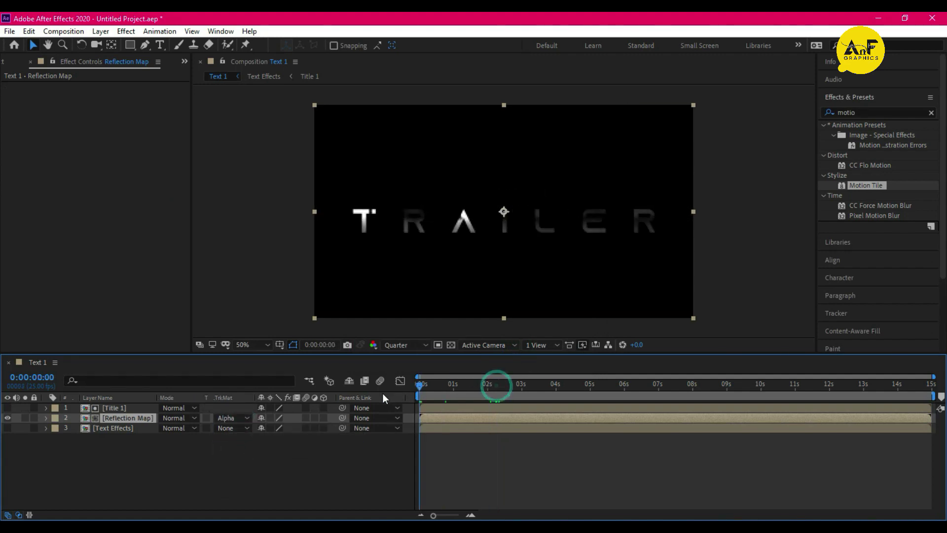
{"action": "key", "text": "space"}
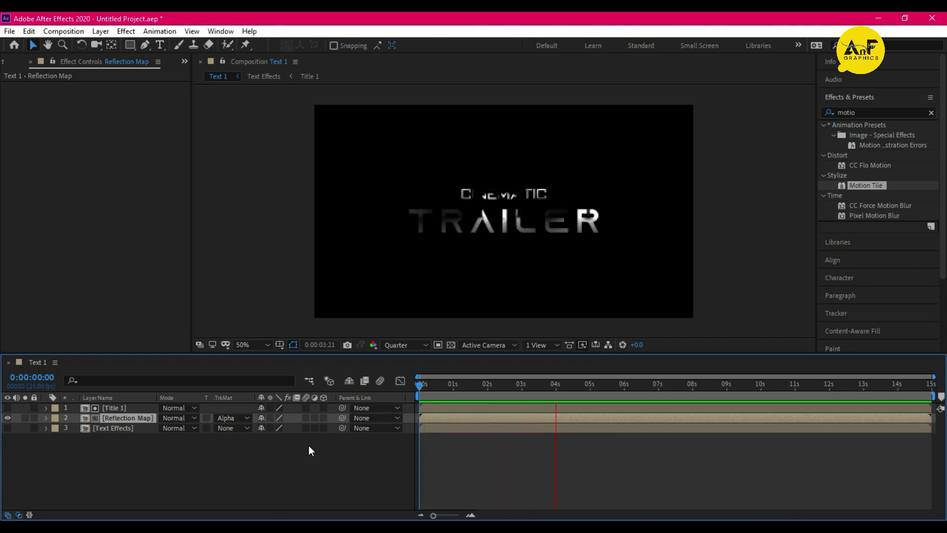
{"action": "key", "text": "space"}
{"action": "left_click", "coordinate": [861, 112]}
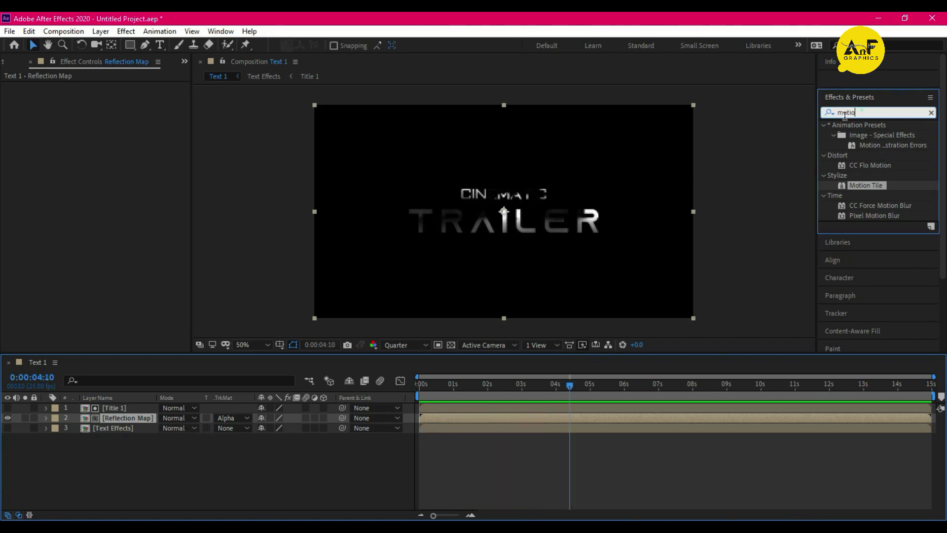
- Apply CC Glass to Reflection Map, bump-mapped from the Text Effects alpha channel
{"action": "type", "text": "cc"}
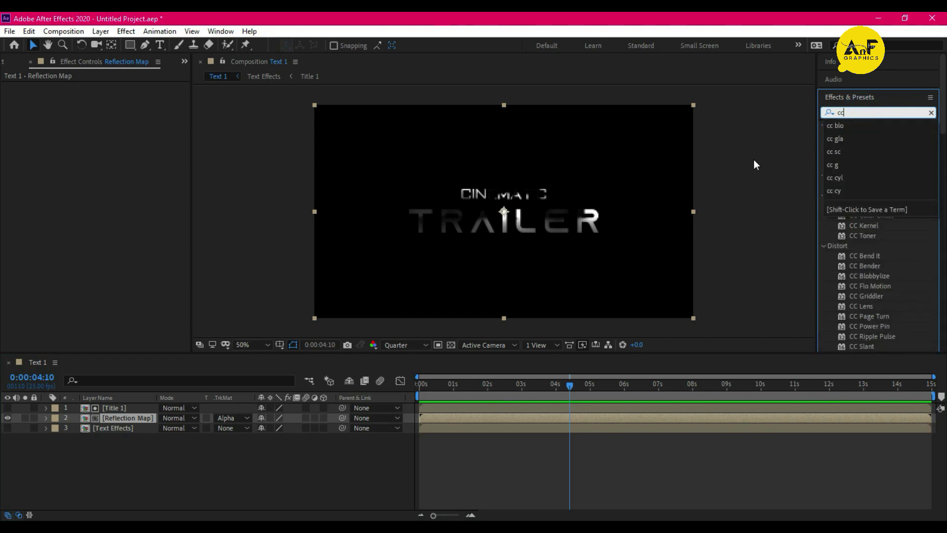
{"action": "type", "text": " gl"}
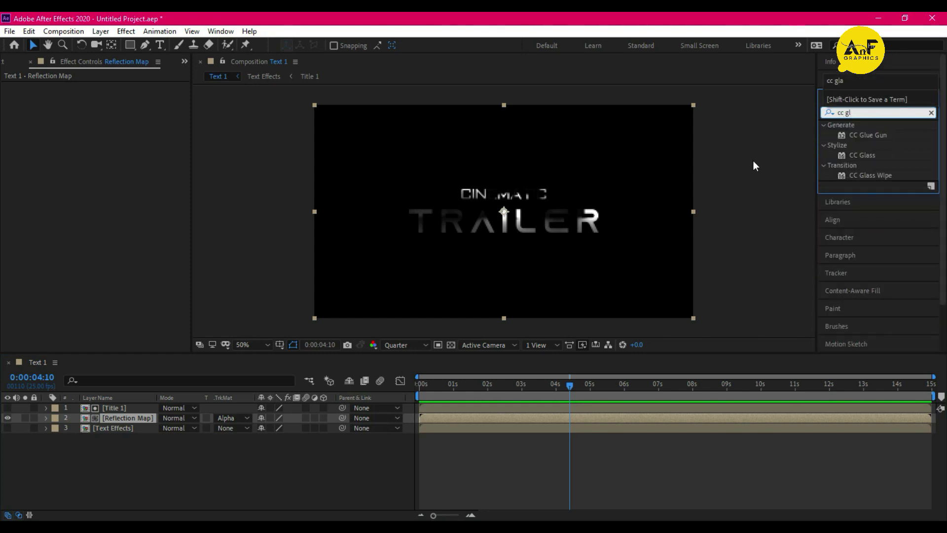
{"action": "left_click_drag", "start_coordinate": [863, 155], "coordinate": [138, 419]}
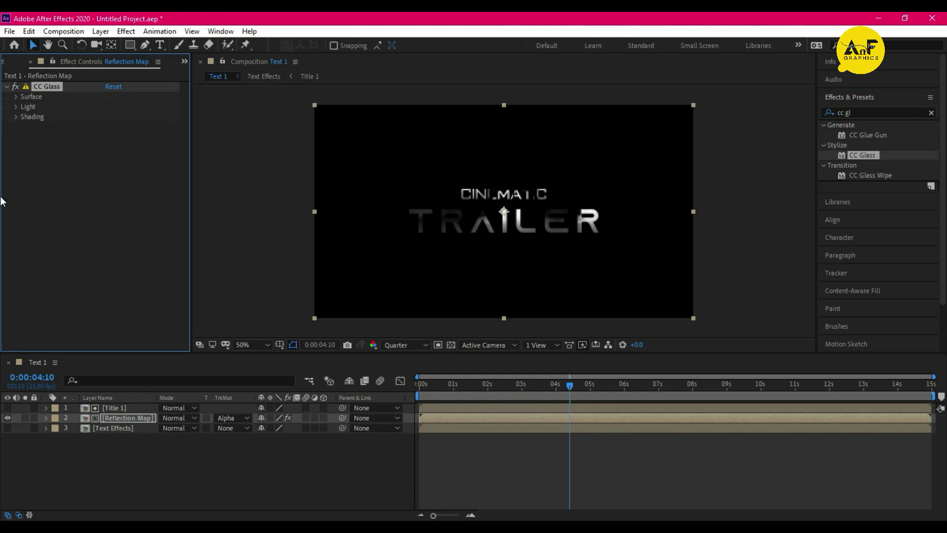
{"action": "left_click", "coordinate": [15, 97]}
{"action": "left_click", "coordinate": [123, 107]}
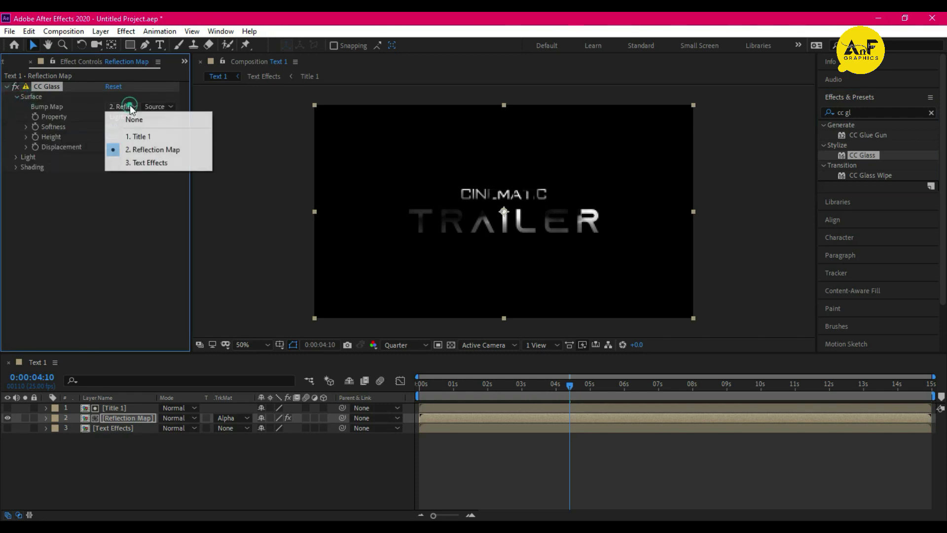
{"action": "left_click", "coordinate": [135, 162]}
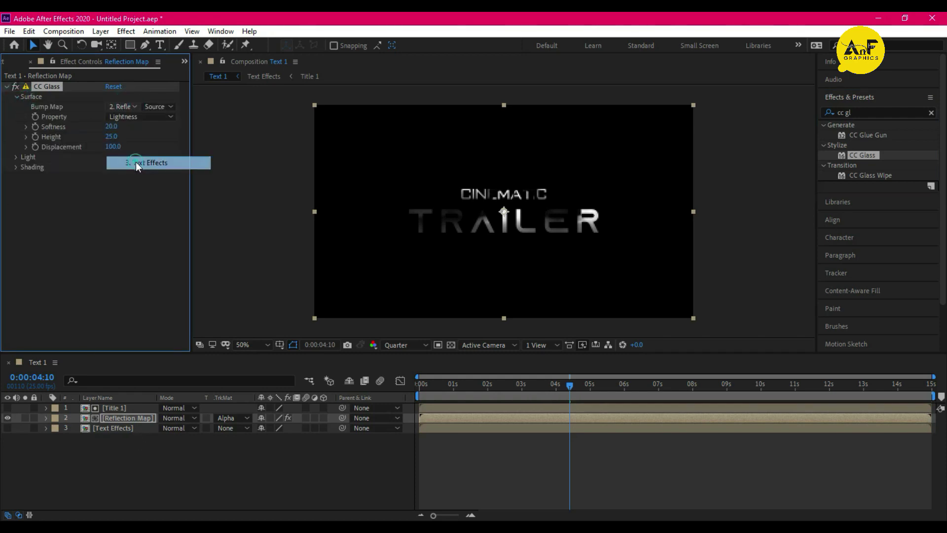
{"action": "left_click", "coordinate": [134, 117]}
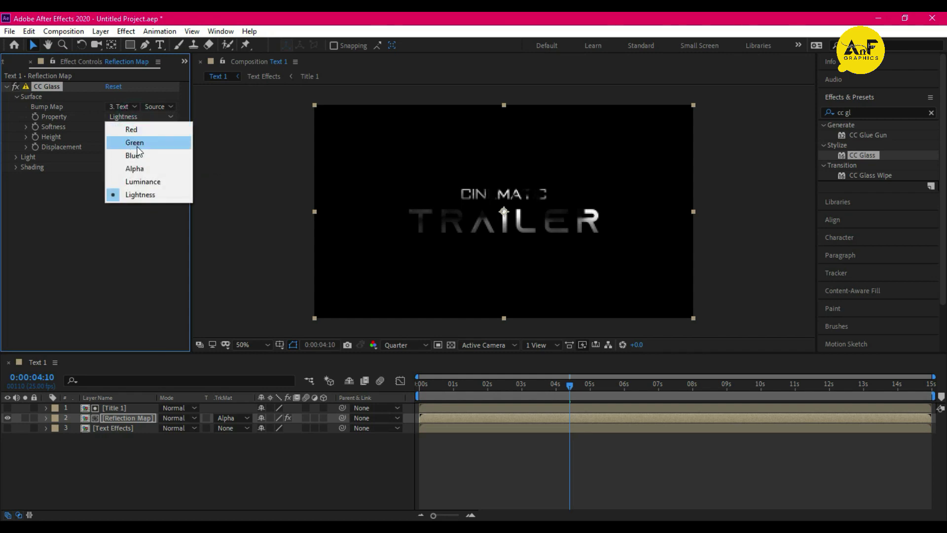
{"action": "left_click", "coordinate": [139, 170]}
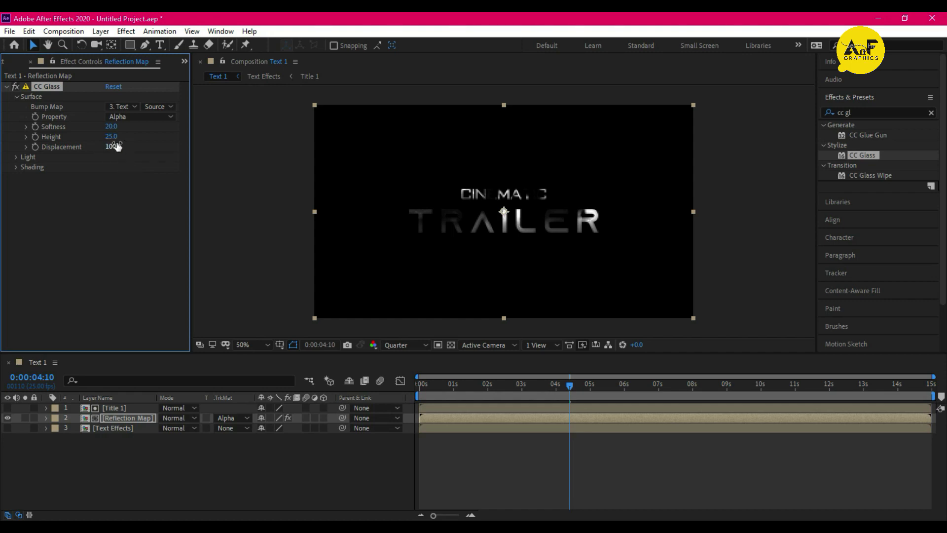
- Set CC Glass Displacement to 500 and light it with the effect's own Point Light
{"action": "left_click", "coordinate": [113, 136]}
{"action": "type", "text": "500"}
{"action": "key", "text": "Return"}
{"action": "left_click", "coordinate": [17, 157]}
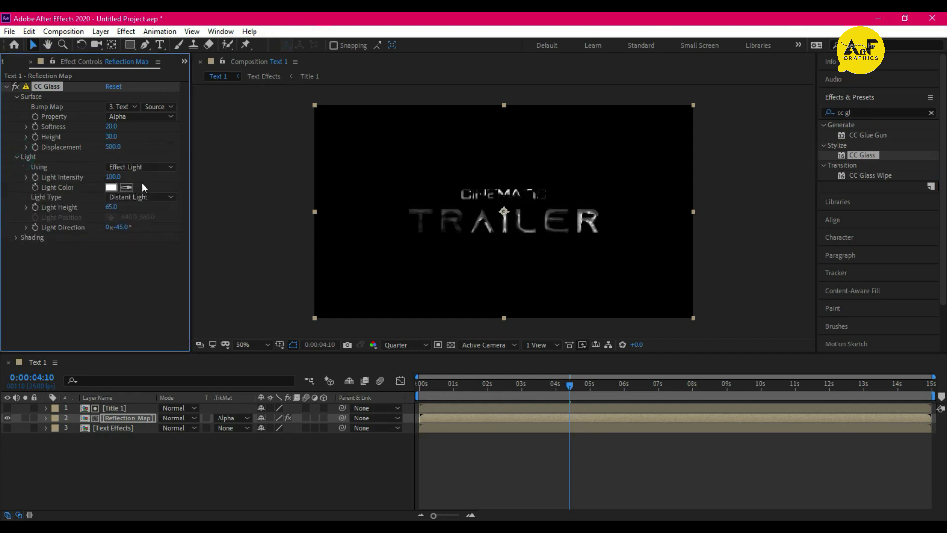
{"action": "left_click", "coordinate": [147, 167]}
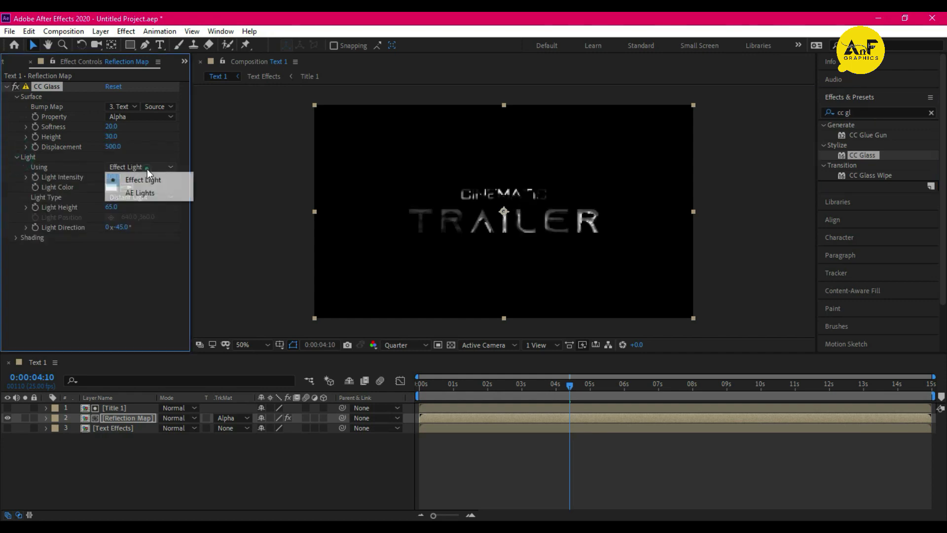
{"action": "left_click", "coordinate": [126, 272]}
{"action": "left_click", "coordinate": [147, 197]}
{"action": "left_click", "coordinate": [148, 220]}
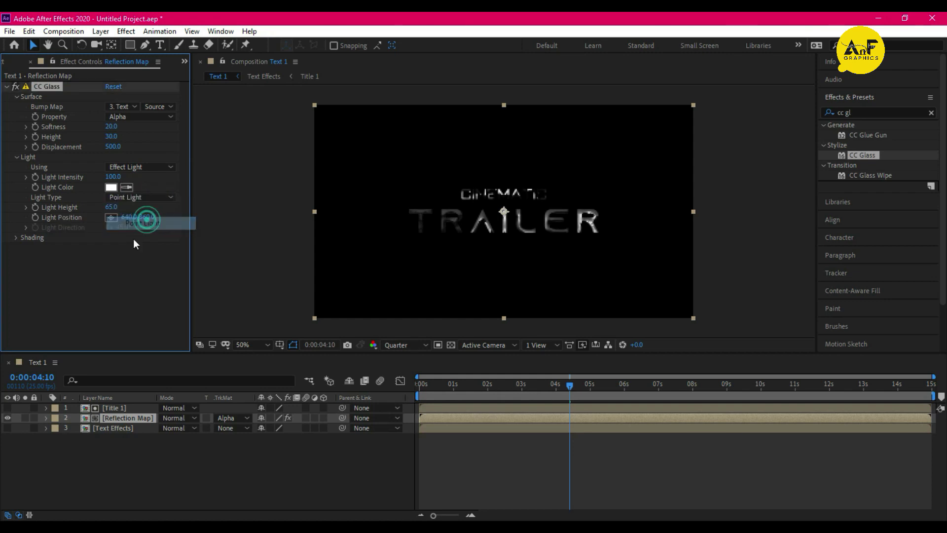
{"action": "left_click", "coordinate": [863, 115]}
{"action": "key", "text": "BackSpace"}
{"action": "key", "text": "BackSpace"}
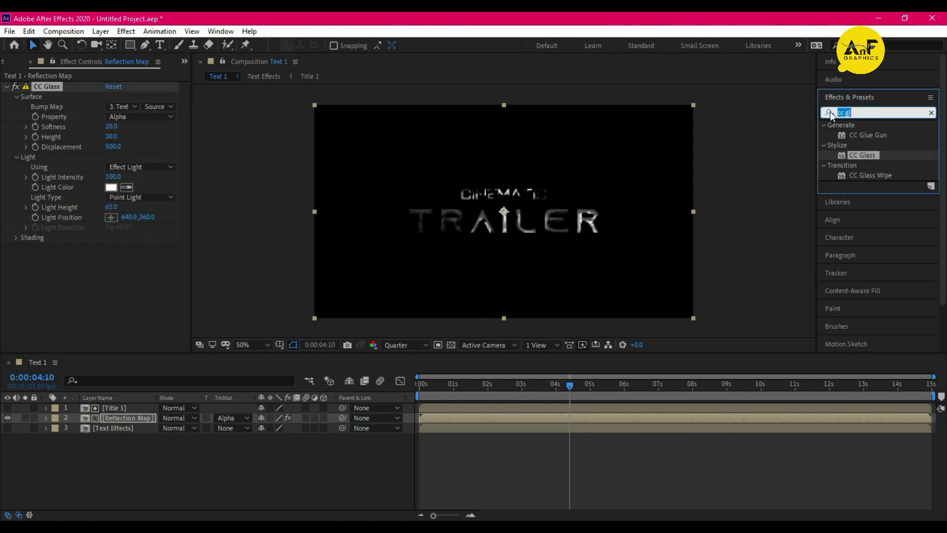
- Apply CC Blobbylize to Reflection Map using the Text Effects alpha as blob layer
{"action": "left_click", "coordinate": [830, 112]}
{"action": "key", "text": "Down"}
{"action": "key", "text": "Down"}
{"action": "key", "text": "Return"}
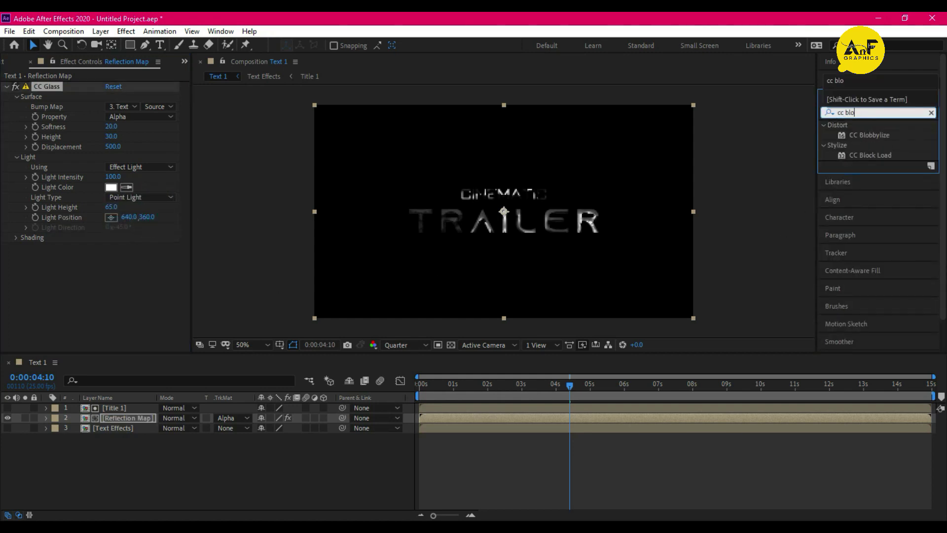
{"action": "left_click_drag", "start_coordinate": [870, 135], "coordinate": [124, 423]}
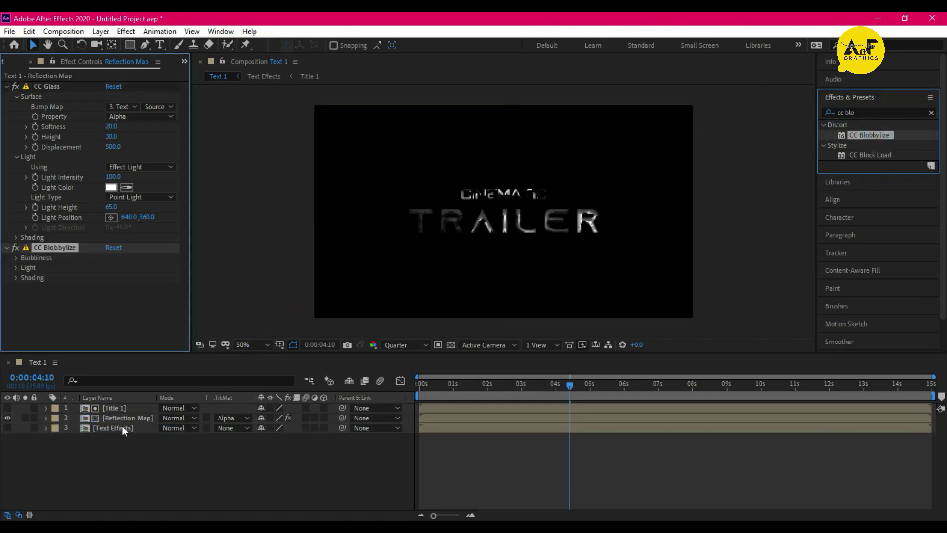
{"action": "left_click", "coordinate": [17, 258]}
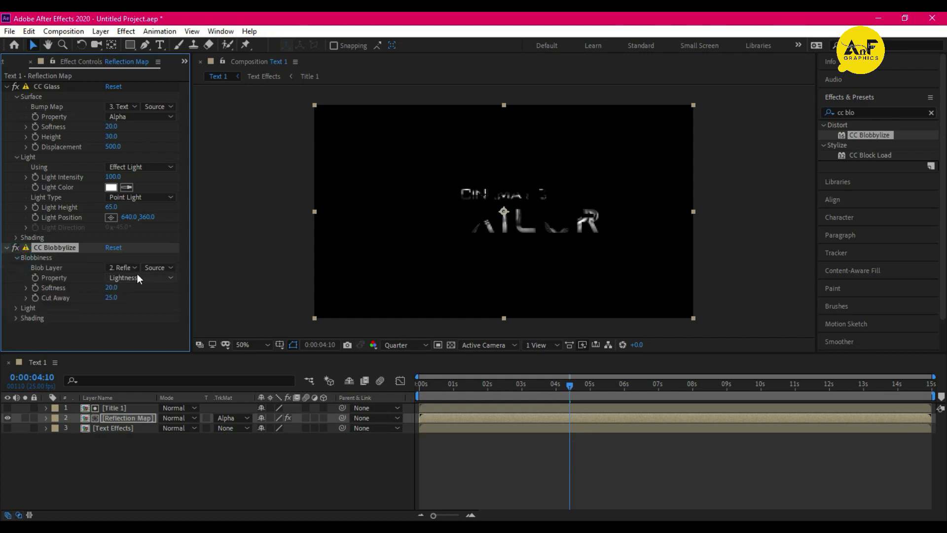
{"action": "left_click", "coordinate": [126, 267]}
{"action": "left_click", "coordinate": [141, 324]}
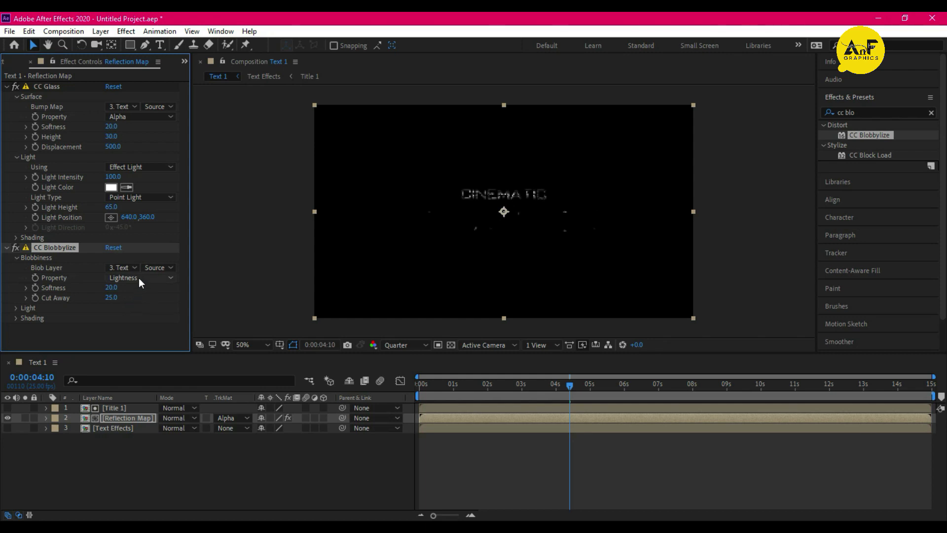
{"action": "left_click", "coordinate": [138, 277]}
{"action": "left_click", "coordinate": [135, 330]}
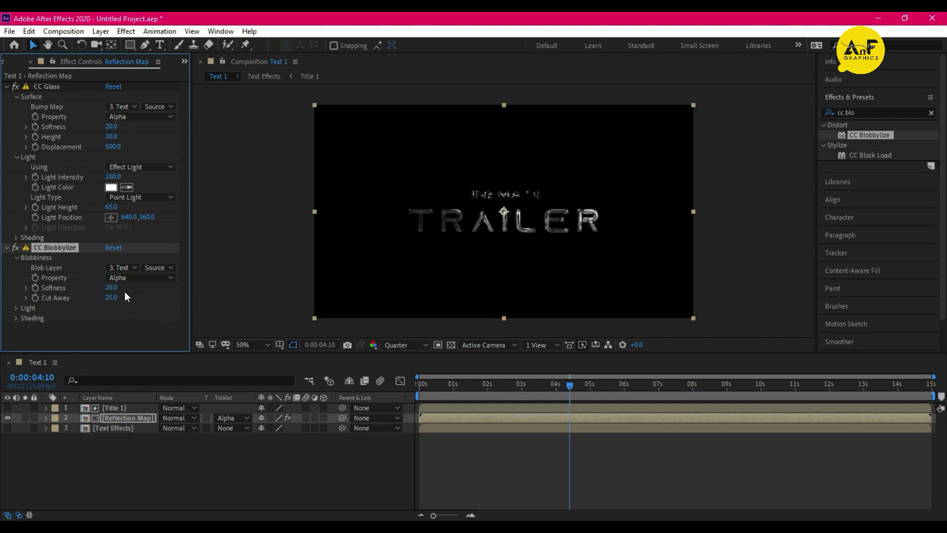
- Set Blobbylize Cut Away to 3, Softness to 6, and Light Type to Point Light
{"action": "left_click", "coordinate": [110, 296]}
{"action": "type", "text": "3"}
{"action": "left_click", "coordinate": [112, 288]}
{"action": "type", "text": "6"}
{"action": "key", "text": "Return"}
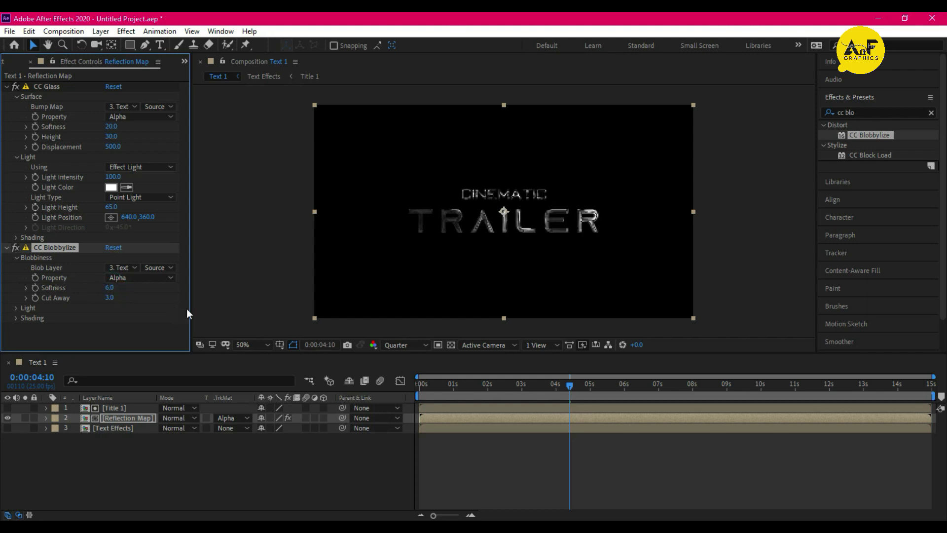
{"action": "left_click", "coordinate": [15, 307]}
{"action": "scroll", "coordinate": [14, 307], "scroll_direction": "down", "scroll_amount": 1}
{"action": "left_click", "coordinate": [138, 317]}
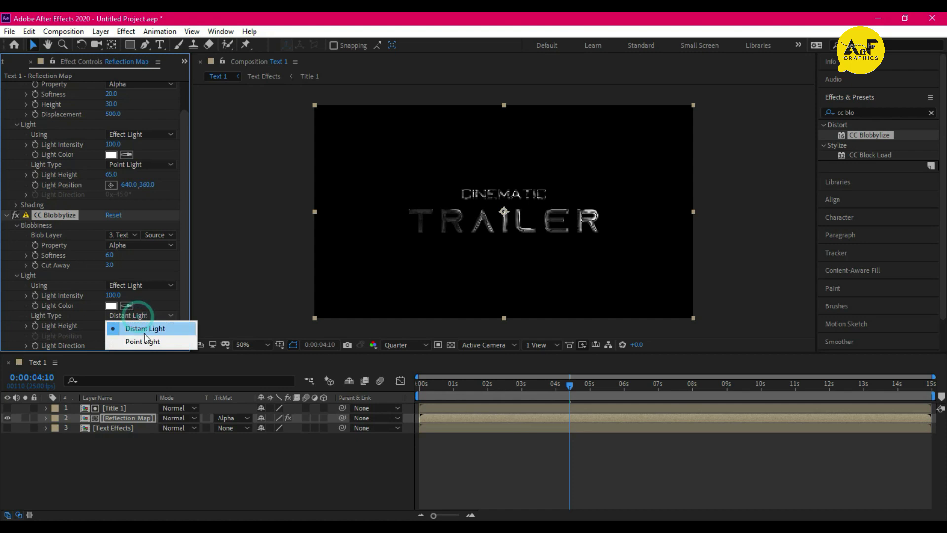
{"action": "left_click", "coordinate": [141, 339]}
{"action": "left_click", "coordinate": [566, 387]}
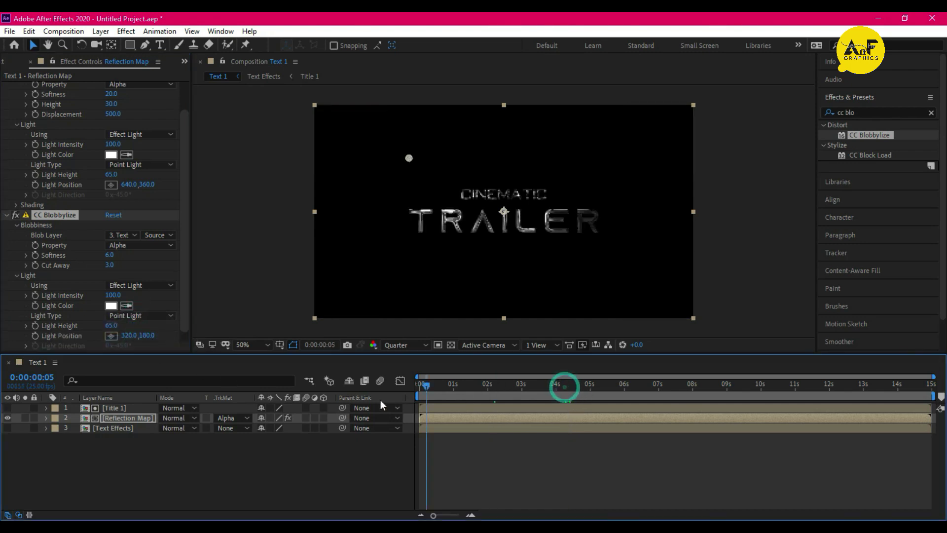
- Preview the metal title from the start of the composition
{"action": "key", "text": "Home"}
{"action": "key", "text": "space"}
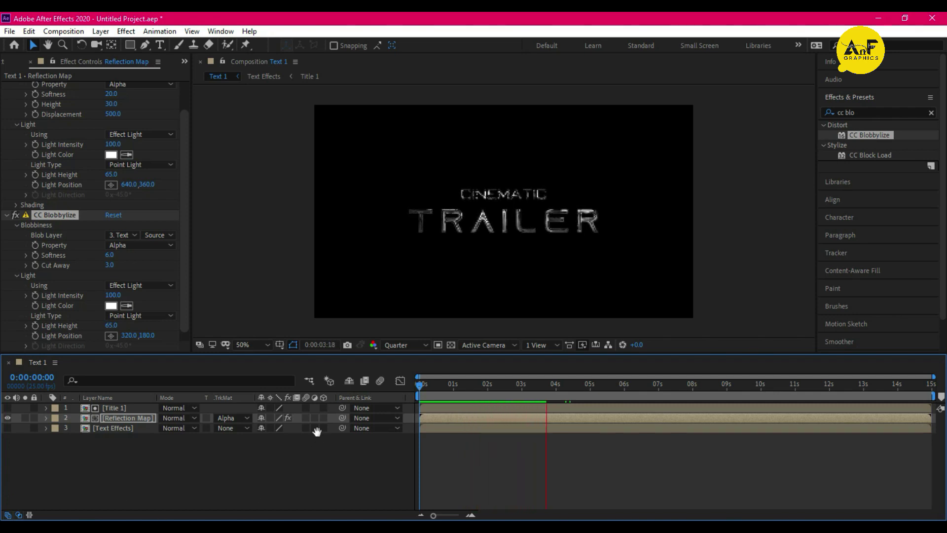
{"action": "key", "text": "space"}
- Apply Curves to Reflection Map and bow the RGB curve upward to brighten the chrome
{"action": "triple_click", "coordinate": [858, 113]}
{"action": "type", "text": "cur"}
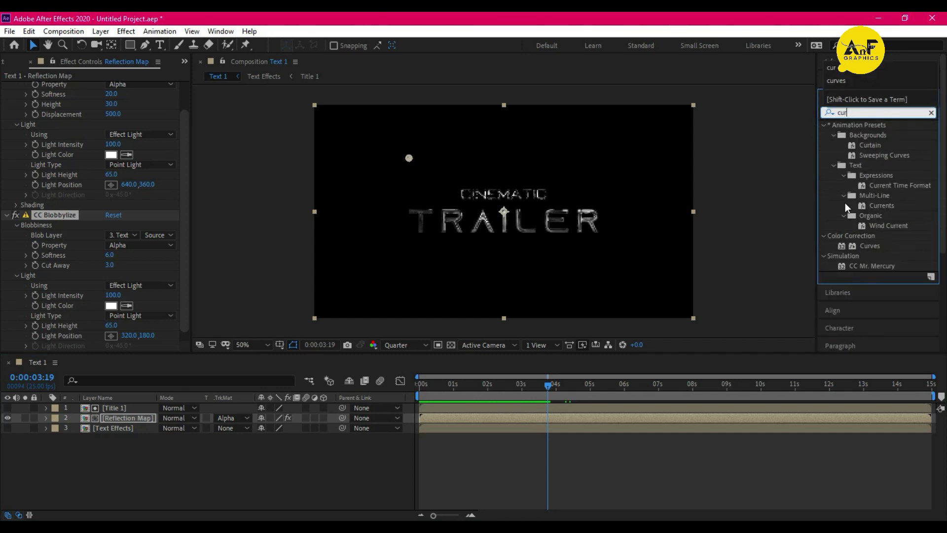
{"action": "left_click_drag", "start_coordinate": [868, 249], "coordinate": [105, 416]}
{"action": "left_click_drag", "start_coordinate": [112, 230], "coordinate": [94, 206]}
{"action": "right_click", "coordinate": [122, 407]}
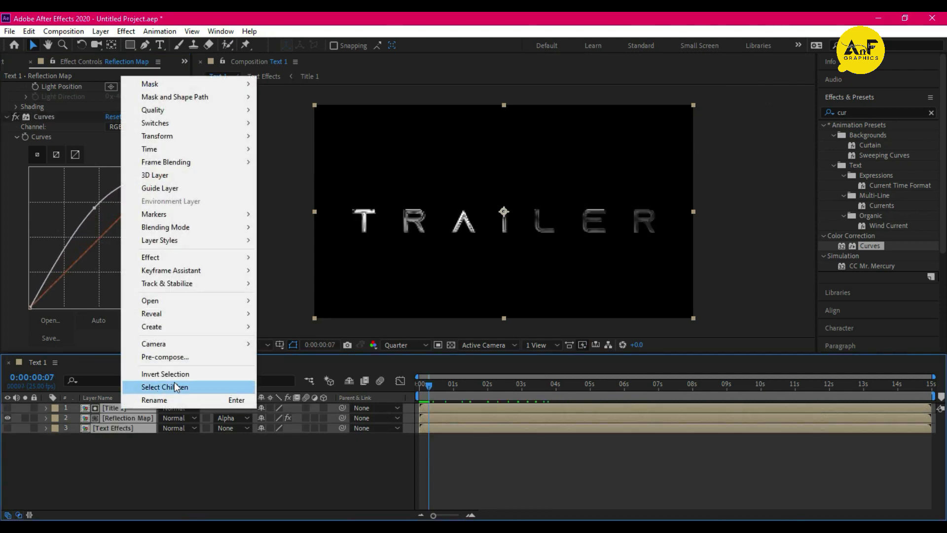
- Precompose the selected title layers into a comp named 'Metal Effects'
{"action": "left_click", "coordinate": [176, 358]}
{"action": "type", "text": "Metal Effects"}
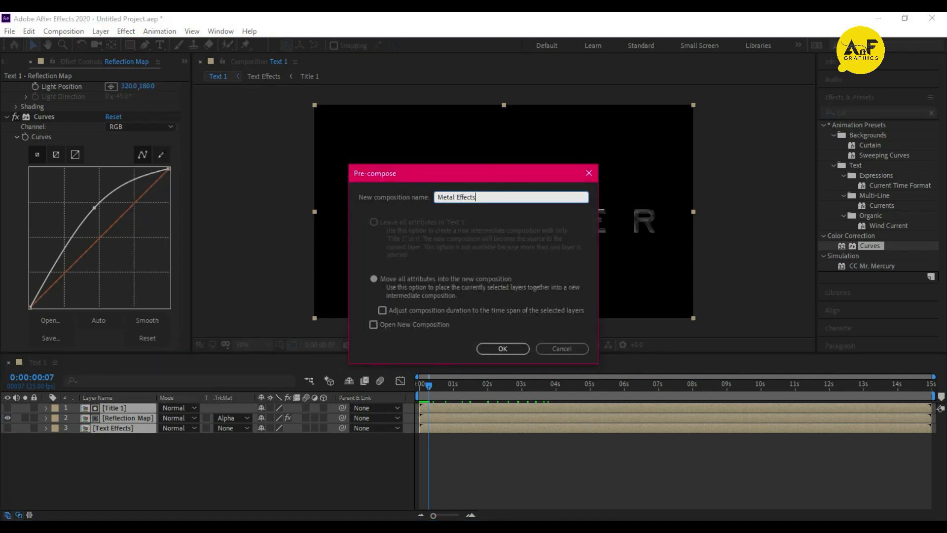
{"action": "key", "text": "Return"}
{"action": "left_click", "coordinate": [155, 425]}
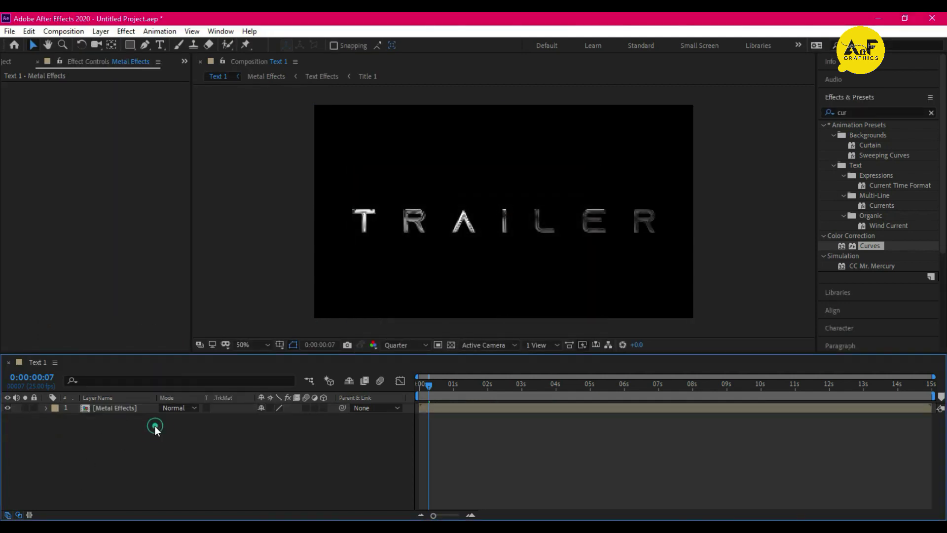
- Create a new composition named 'Render Comp'
{"action": "key", "text": "ctrl+0"}
{"action": "left_click", "coordinate": [38, 346]}
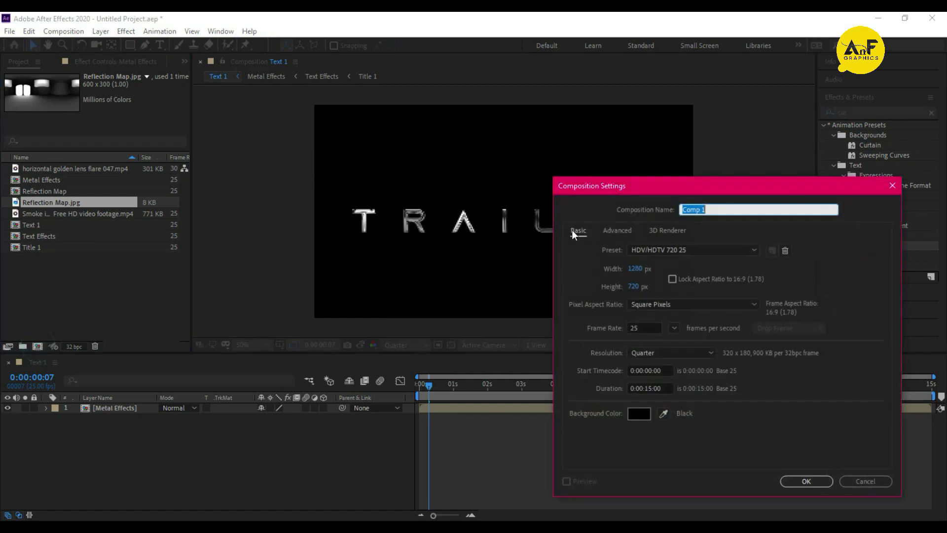
{"action": "left_click", "coordinate": [718, 210]}
{"action": "type", "text": "Render Comp"}
{"action": "key", "text": "Return"}
- Stack the smoke footage, Metal Effects precomp and lens flare clip in Render Comp
{"action": "left_click_drag", "start_coordinate": [55, 225], "coordinate": [308, 436]}
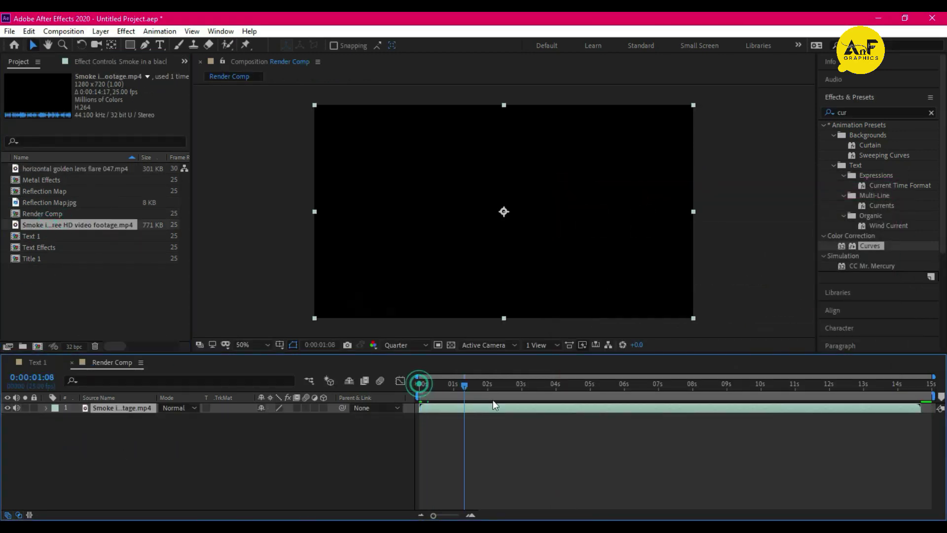
{"action": "left_click_drag", "start_coordinate": [493, 400], "coordinate": [529, 395]}
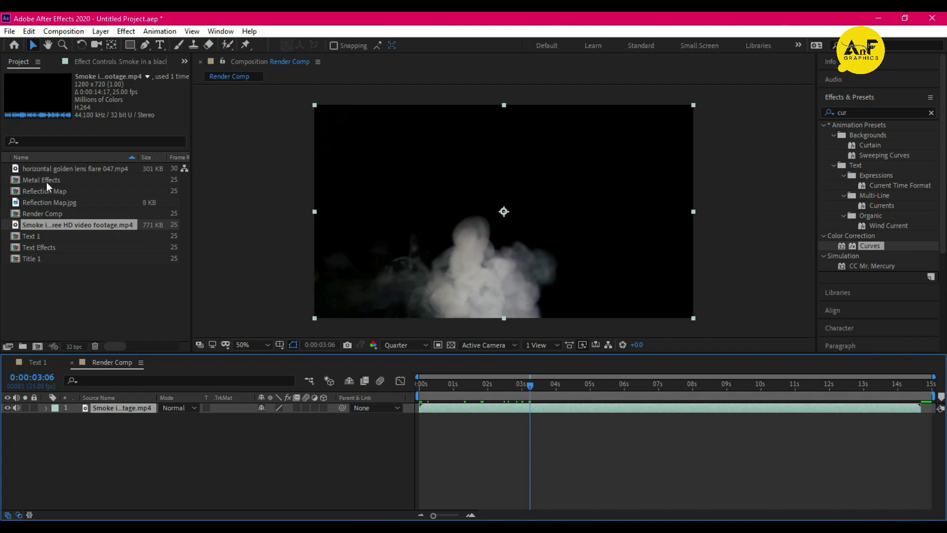
{"action": "left_click_drag", "start_coordinate": [47, 180], "coordinate": [95, 408]}
{"action": "left_click_drag", "start_coordinate": [81, 168], "coordinate": [112, 404]}
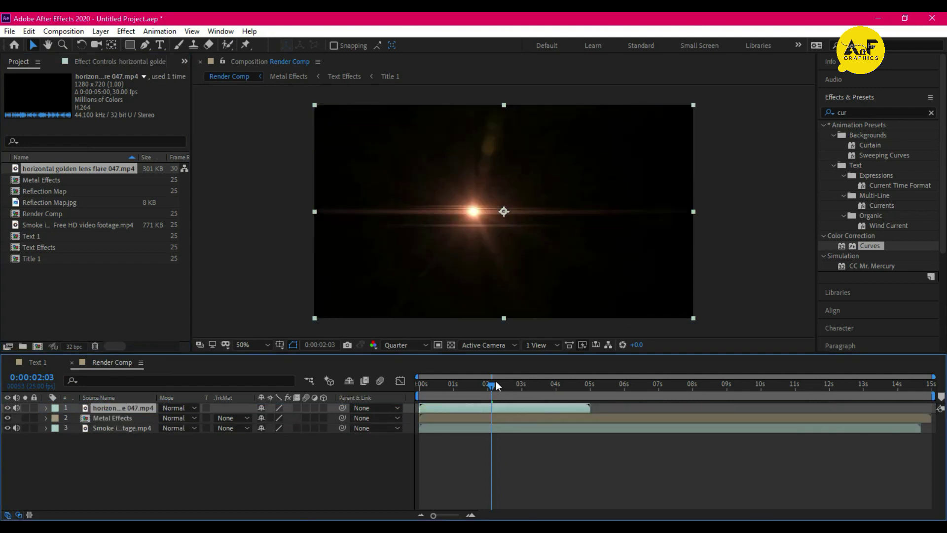
- Set the lens flare to Screen mode, lower it just beneath TRAILER, and preview
{"action": "left_click", "coordinate": [179, 407]}
{"action": "left_click", "coordinate": [224, 218]}
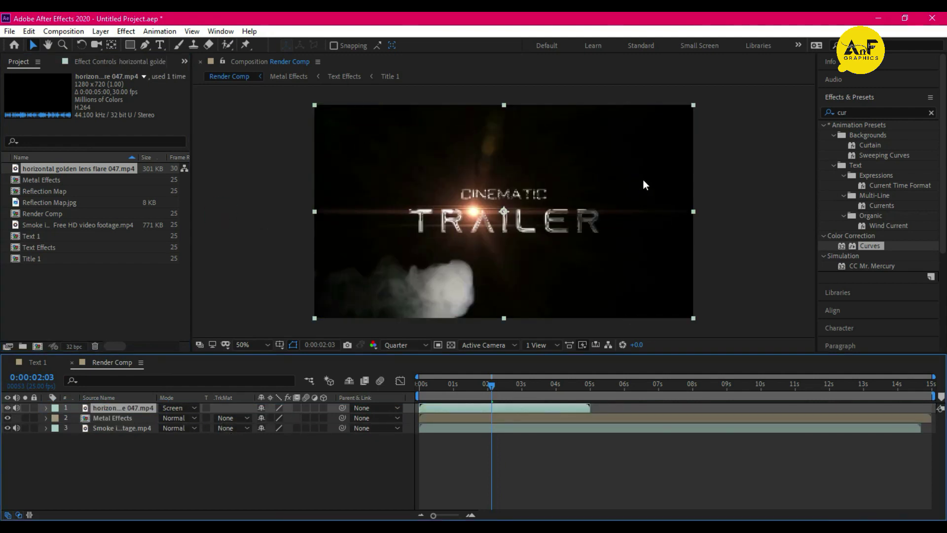
{"action": "left_click_drag", "start_coordinate": [644, 185], "coordinate": [643, 208]}
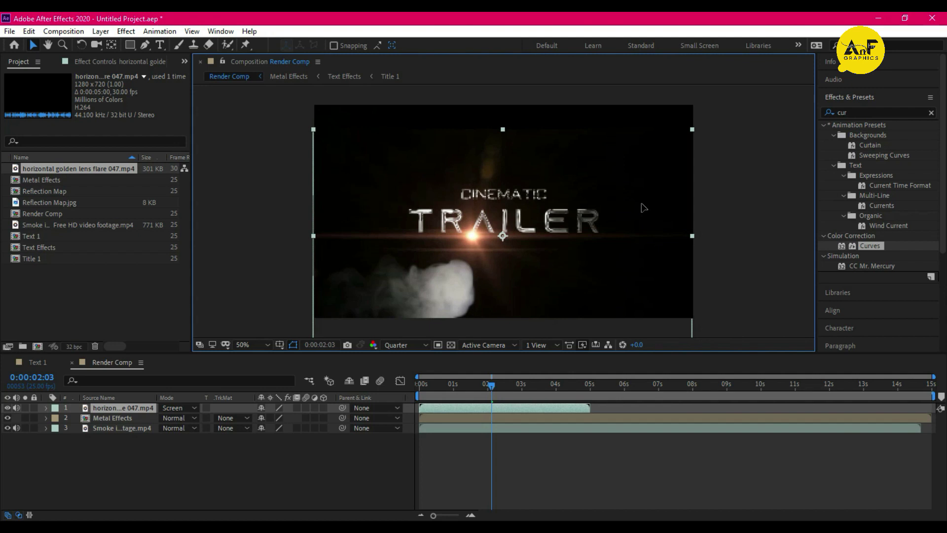
{"action": "key", "text": "Return"}
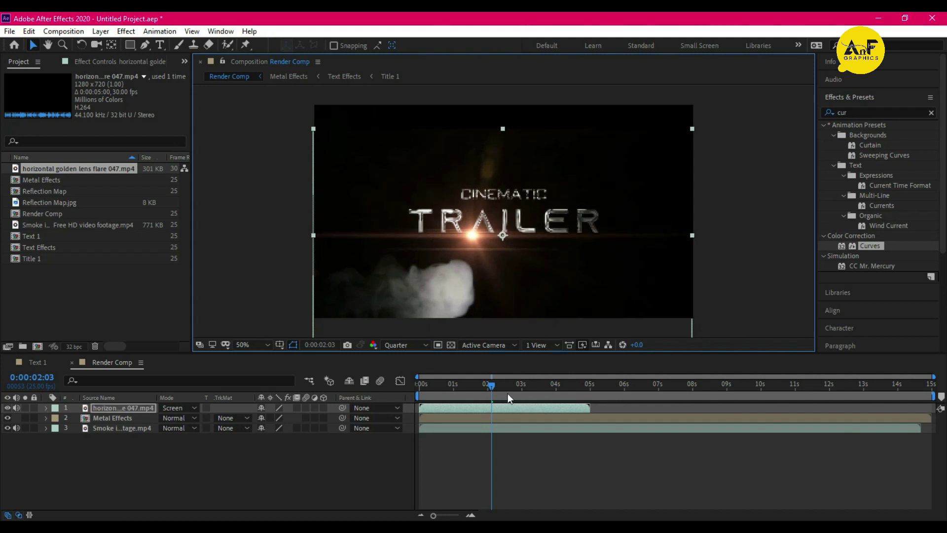
{"action": "key", "text": "space"}
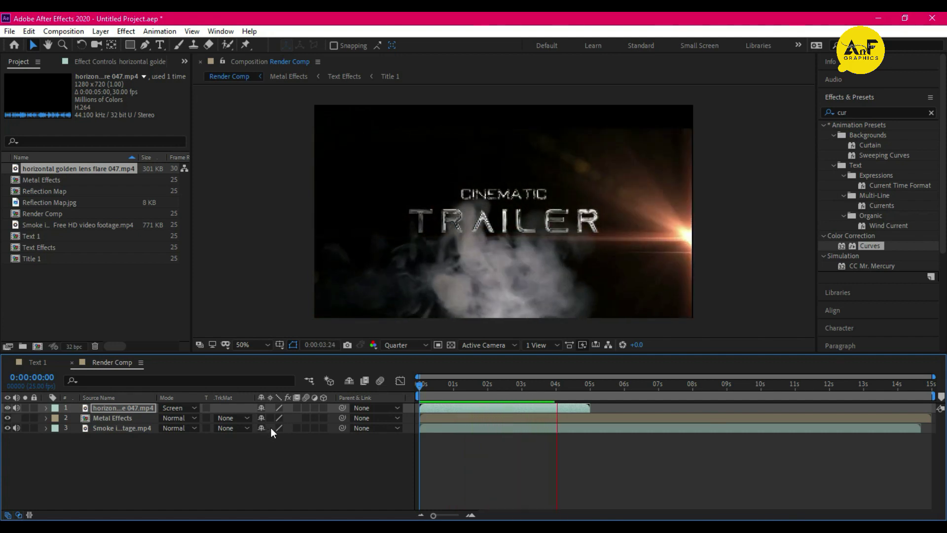
- Reveal Metal Effects' Position and check the flare timing near the comp start
{"action": "key", "text": "space"}
{"action": "left_click", "coordinate": [145, 419]}
{"action": "key", "text": "p"}
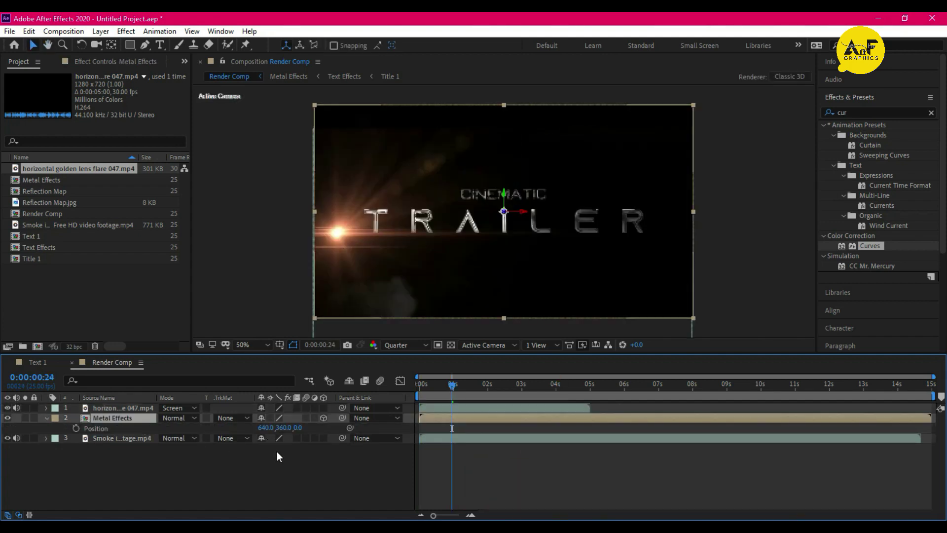
{"action": "key", "text": "Home"}
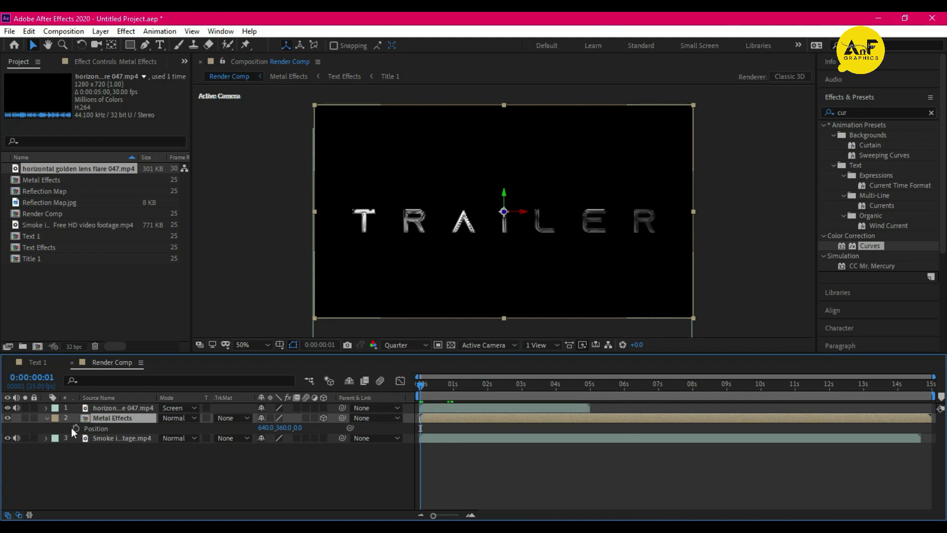
{"action": "left_click", "coordinate": [485, 388]}
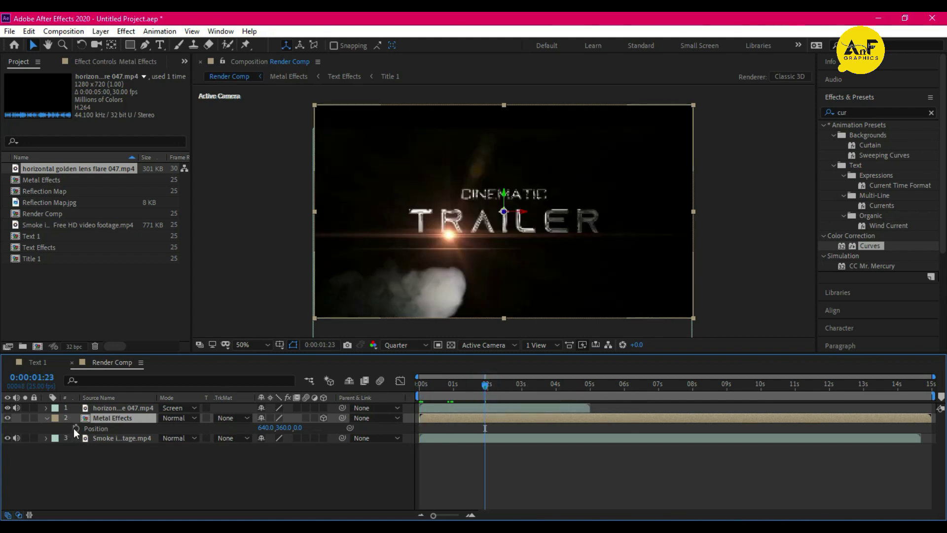
{"action": "left_click_drag", "start_coordinate": [489, 392], "coordinate": [428, 396]}
- Scrub the title's Position Z to -1818 at the start and preview the fly-in
{"action": "left_click_drag", "start_coordinate": [297, 428], "coordinate": [5, 427]}
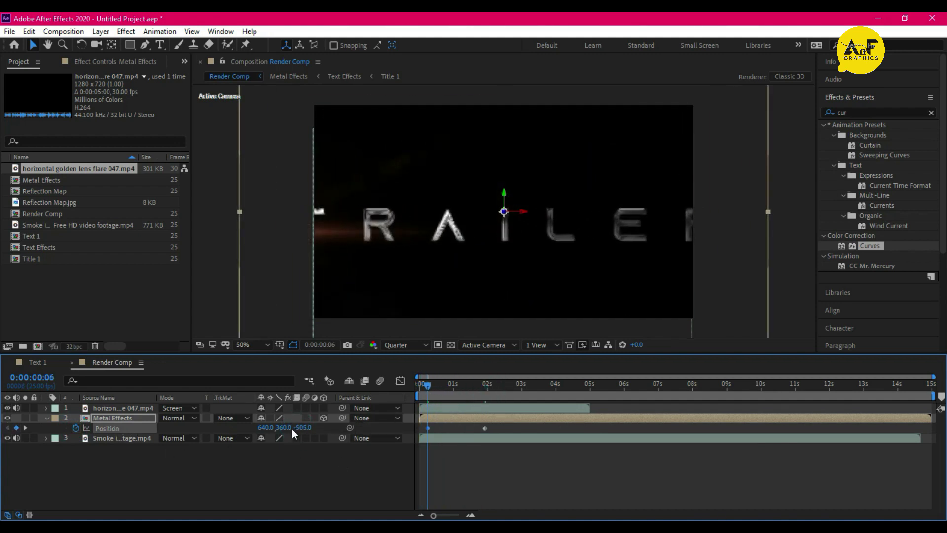
{"action": "left_click_drag", "start_coordinate": [292, 429], "coordinate": [4, 428]}
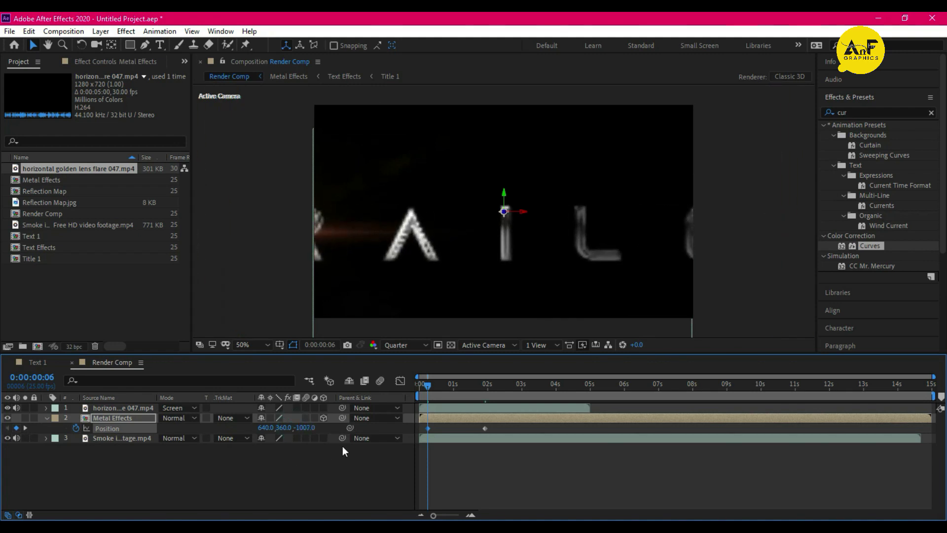
{"action": "left_click_drag", "start_coordinate": [309, 428], "coordinate": [127, 443]}
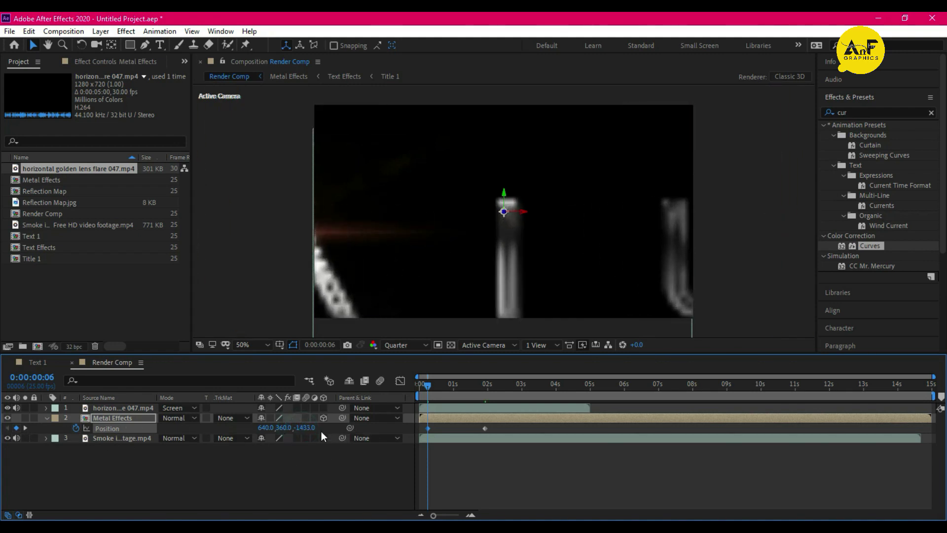
{"action": "left_click_drag", "start_coordinate": [292, 429], "coordinate": [172, 436]}
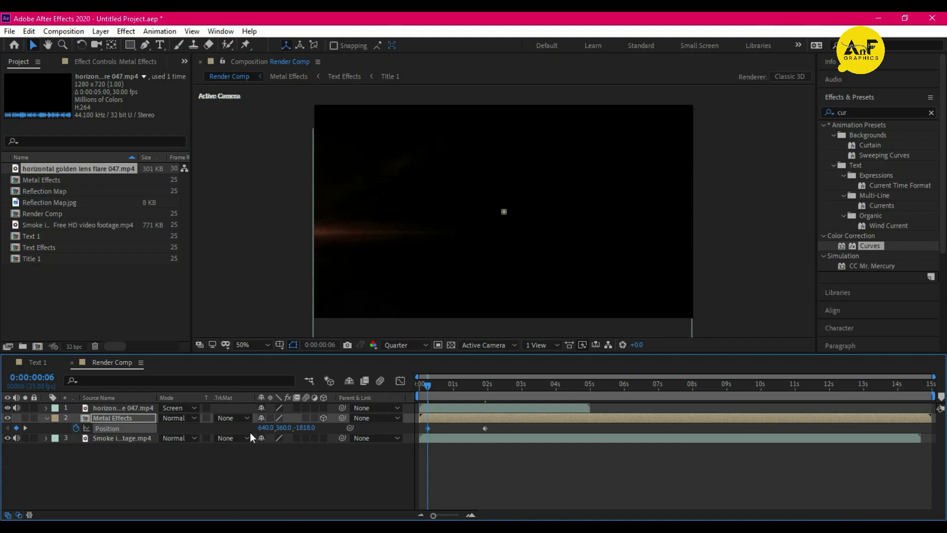
{"action": "left_click_drag", "start_coordinate": [427, 389], "coordinate": [402, 394]}
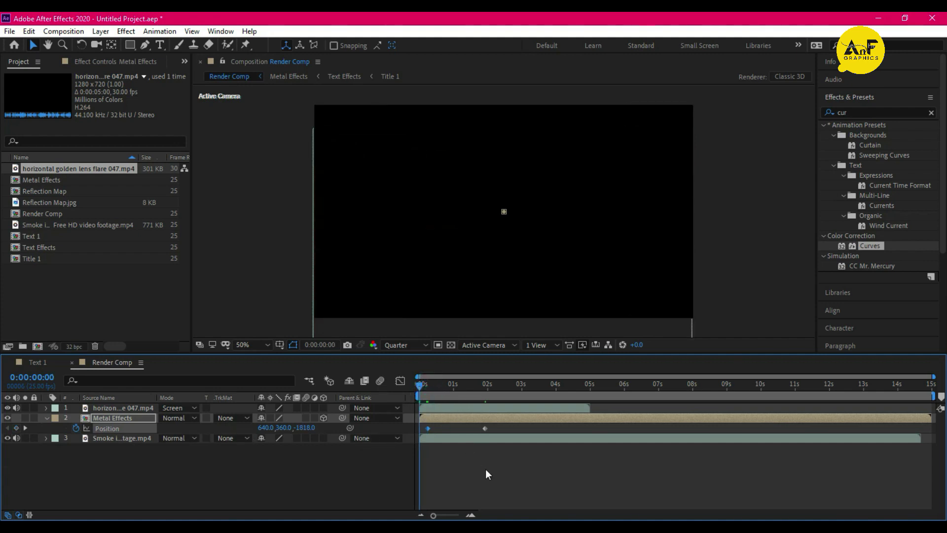
{"action": "key", "text": "space"}
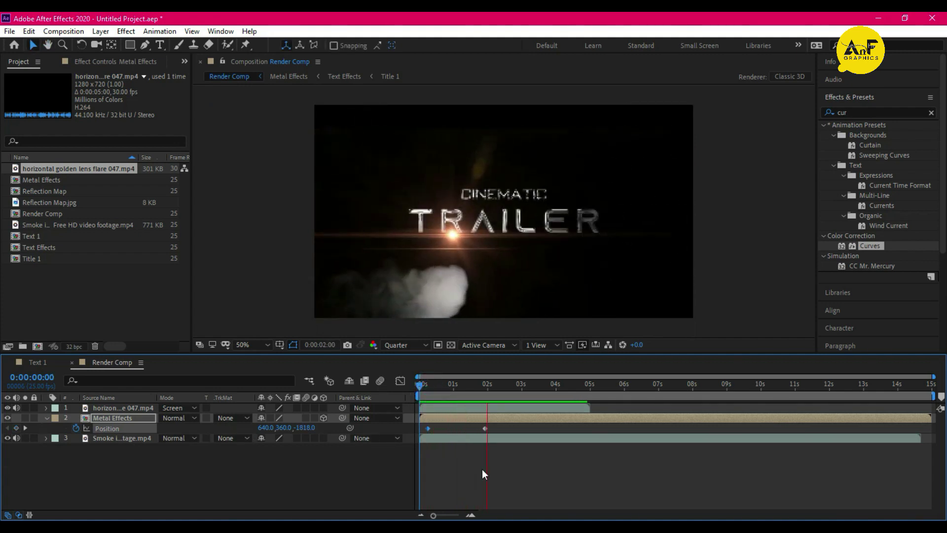
{"action": "left_click", "coordinate": [128, 438]}
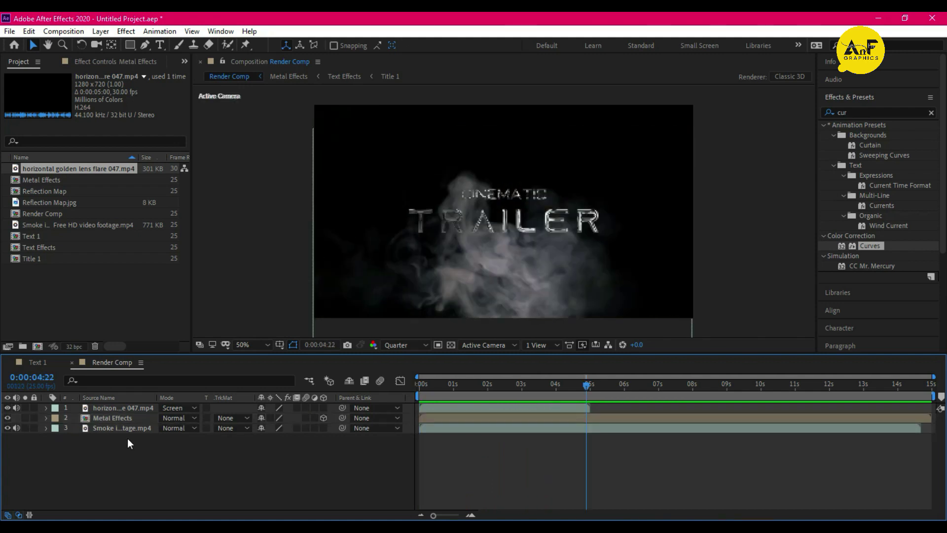
- Add a new black solid layer to Render Comp
{"action": "right_click", "coordinate": [127, 438]}
{"action": "mouse_move", "coordinate": [180, 309]}
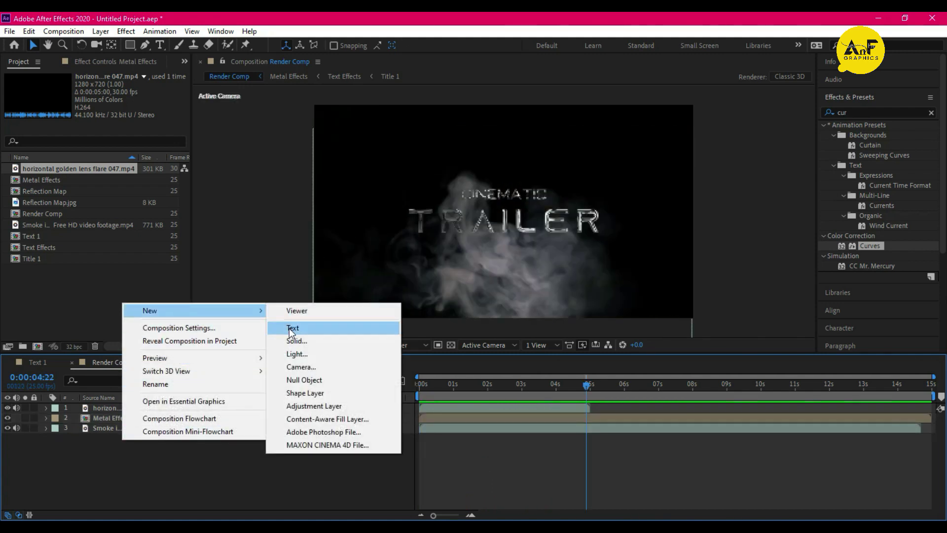
{"action": "left_click", "coordinate": [294, 341]}
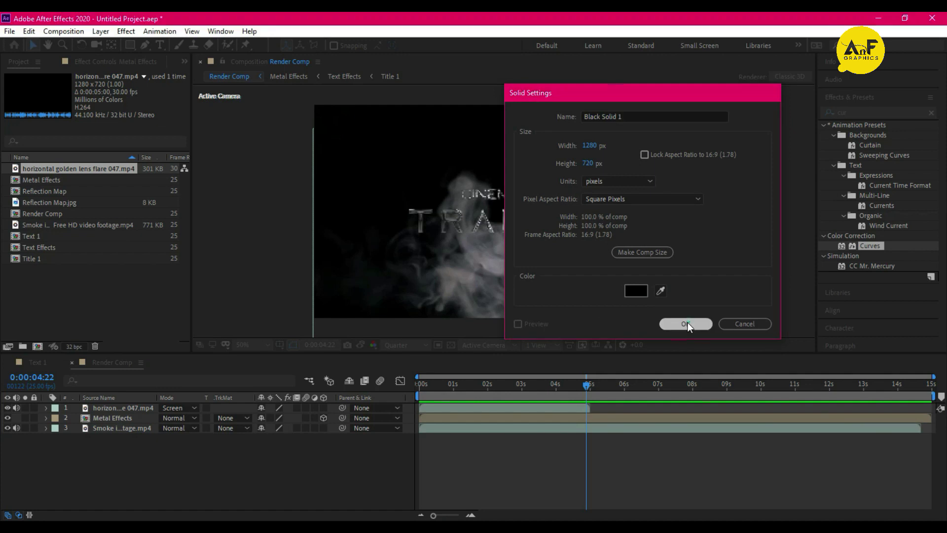
{"action": "left_click", "coordinate": [685, 323]}
{"action": "left_click_drag", "start_coordinate": [118, 407], "coordinate": [140, 501]}
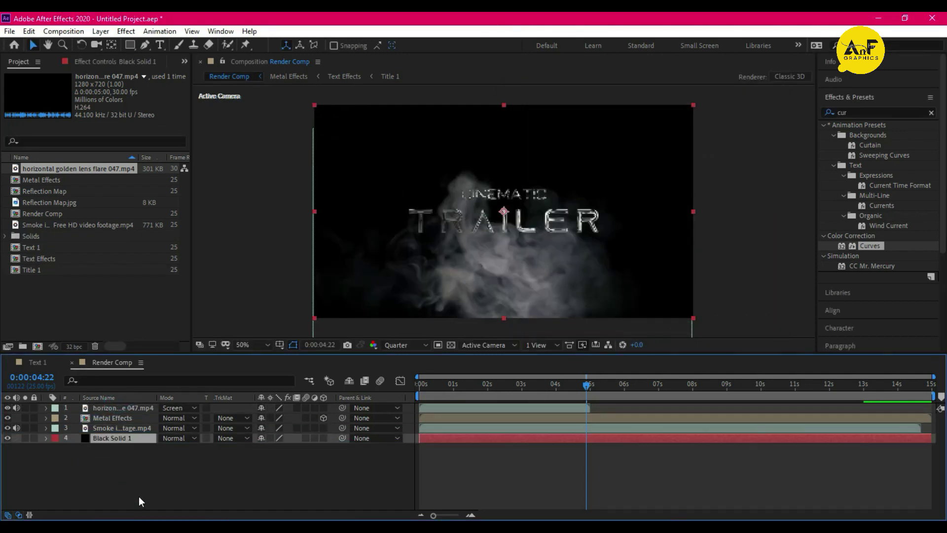
- Give the black solid a full-frame rectangle mask and move it to the top
{"action": "double_click", "coordinate": [131, 45]}
{"action": "key", "text": "v"}
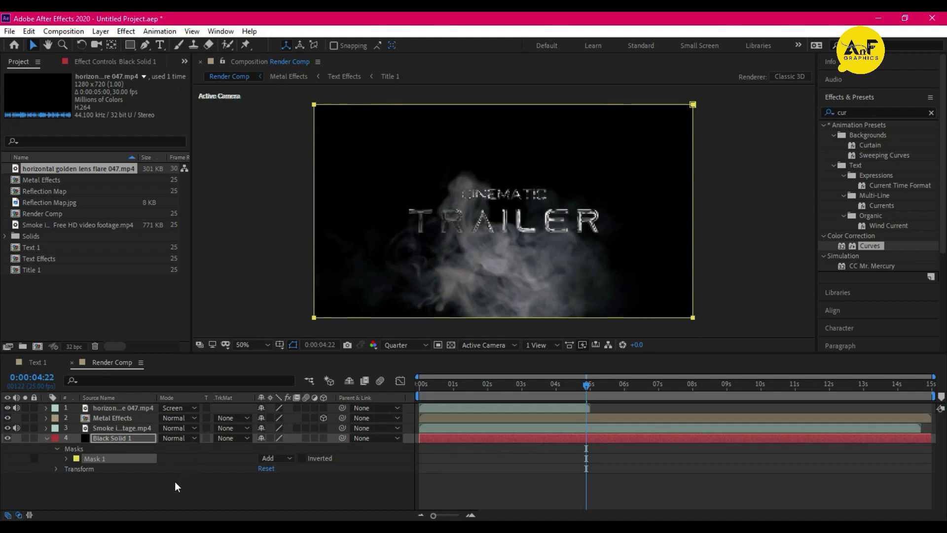
{"action": "left_click", "coordinate": [46, 438]}
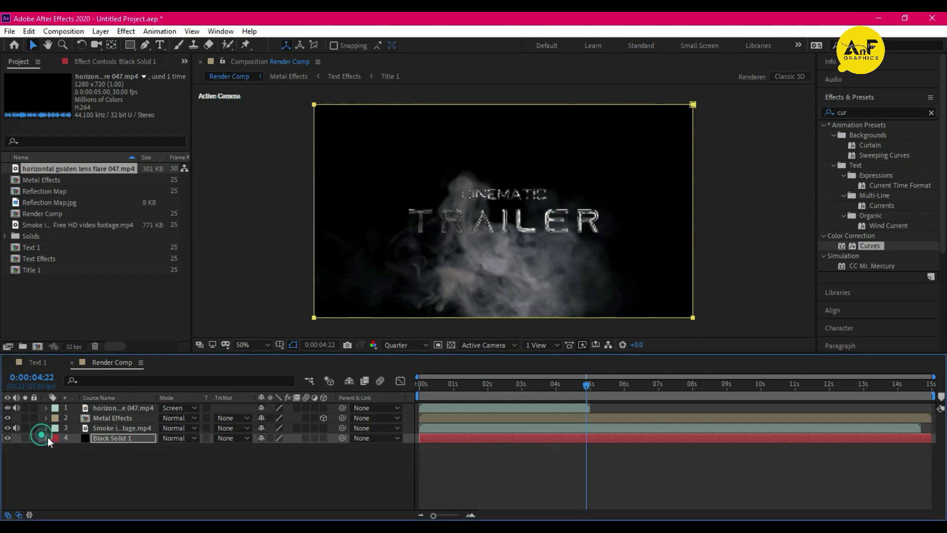
{"action": "left_click", "coordinate": [99, 438]}
{"action": "left_click_drag", "start_coordinate": [115, 431], "coordinate": [127, 406]}
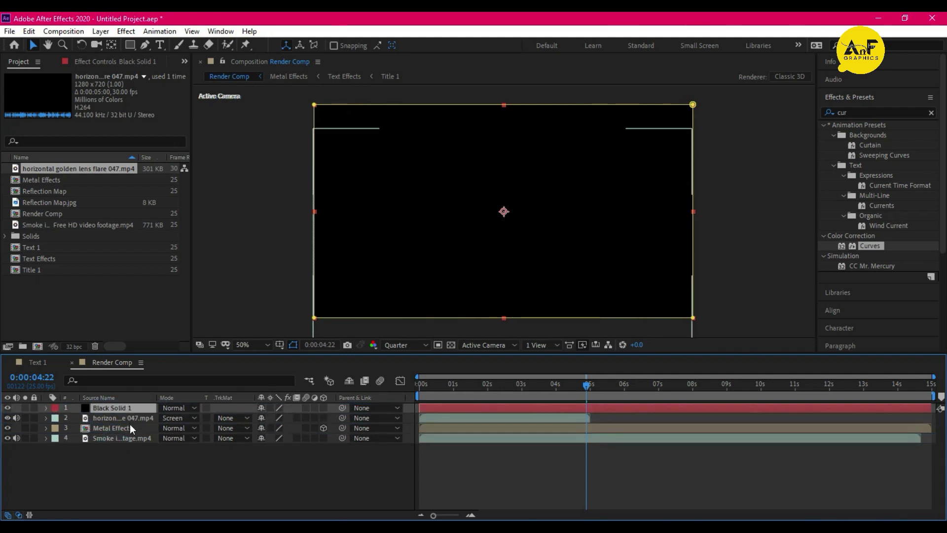
- Pull the mask's top and bottom edges in, invert it for letterbox bars, and preview
{"action": "left_click", "coordinate": [46, 408]}
{"action": "left_click_drag", "start_coordinate": [506, 141], "coordinate": [505, 141]}
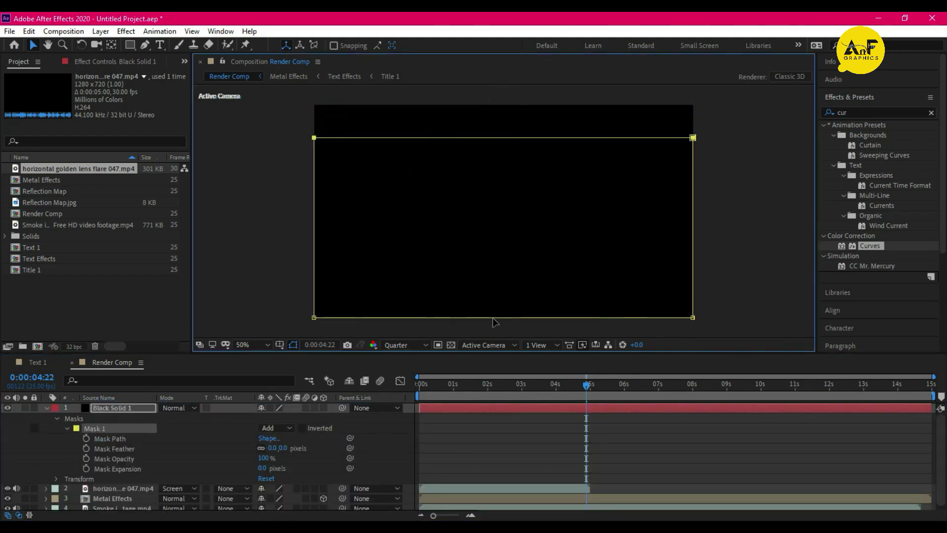
{"action": "left_click_drag", "start_coordinate": [495, 322], "coordinate": [495, 292]}
{"action": "left_click", "coordinate": [302, 428]}
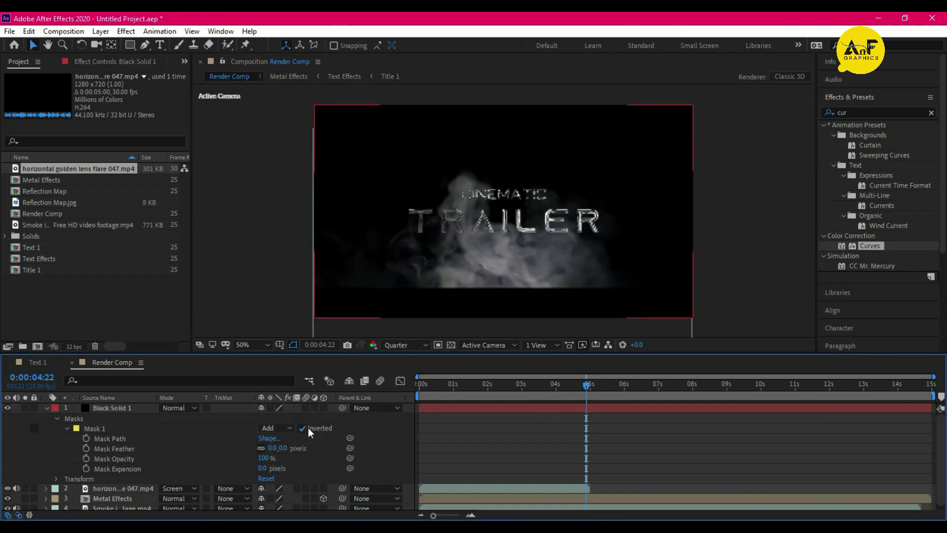
{"action": "key", "text": "Home"}
{"action": "key", "text": "space"}
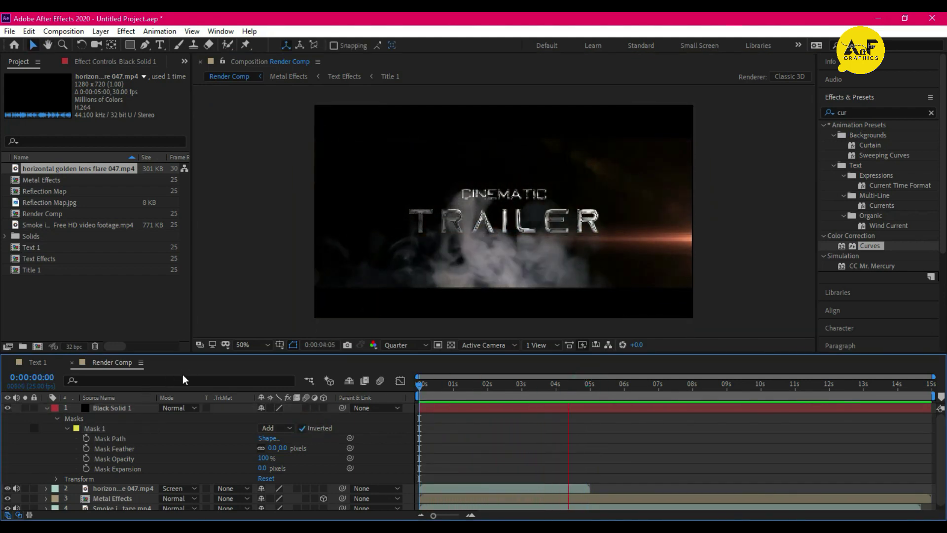
{"action": "left_click", "coordinate": [47, 407]}
- Add an adjustment layer with Curves, raising the RGB curve and editing the Blue channel
{"action": "right_click", "coordinate": [124, 478]}
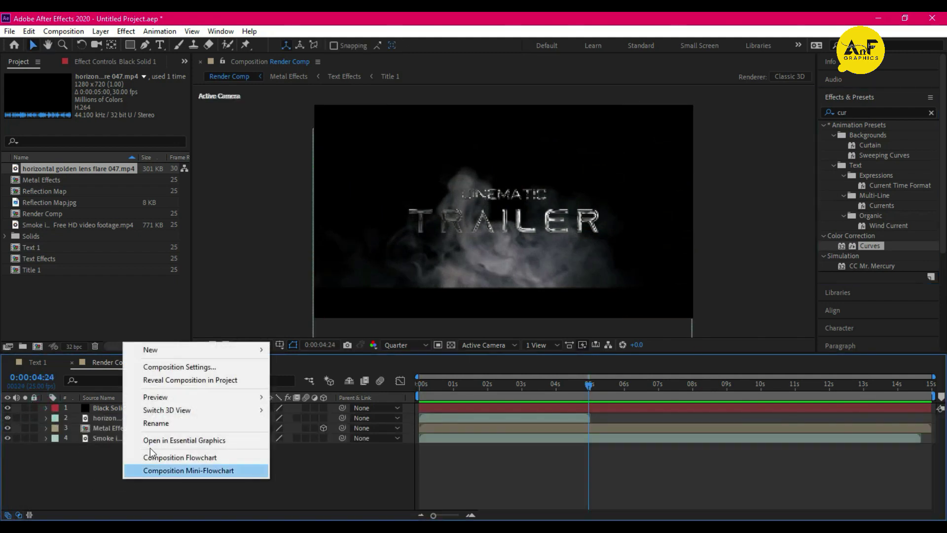
{"action": "mouse_move", "coordinate": [185, 349]}
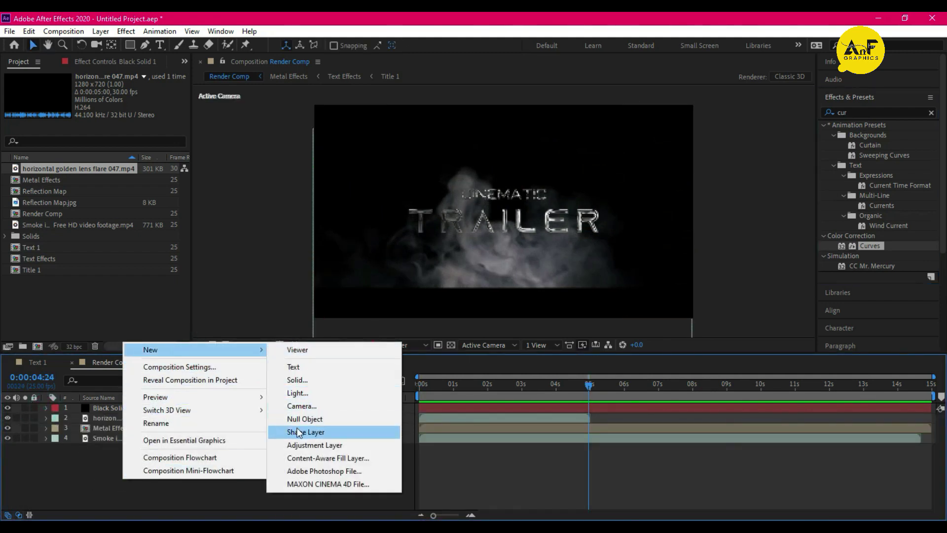
{"action": "left_click", "coordinate": [312, 445]}
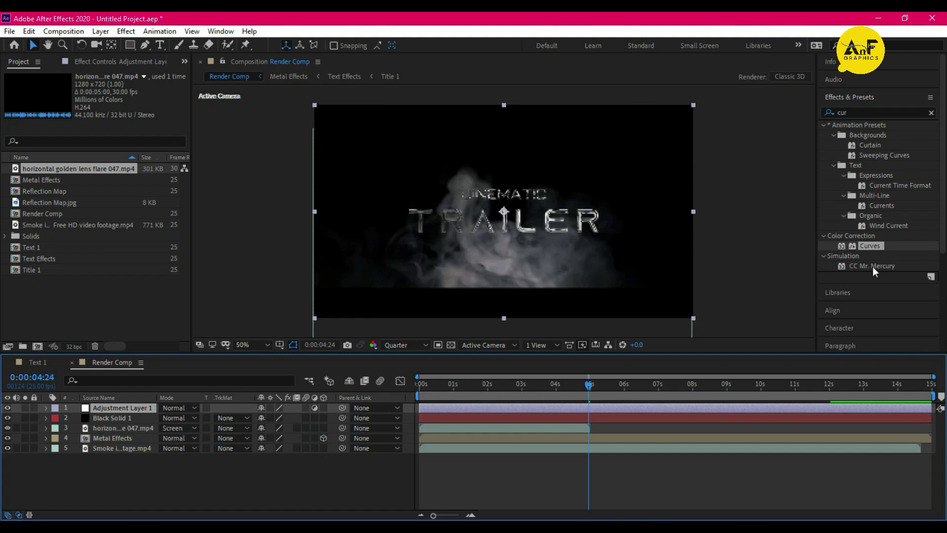
{"action": "left_click_drag", "start_coordinate": [877, 252], "coordinate": [114, 404]}
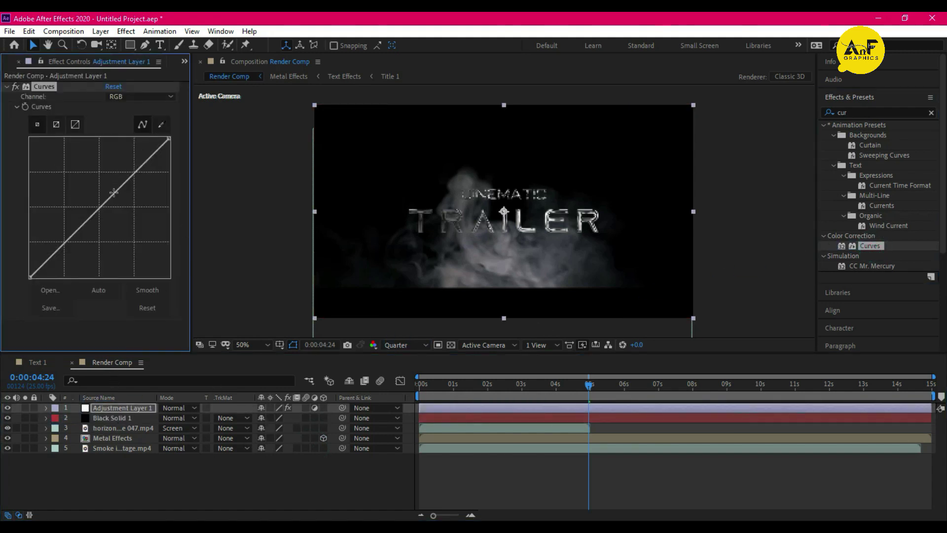
{"action": "mouse_move", "coordinate": [113, 193]}
{"action": "left_mouse_down"}
{"action": "mouse_move", "coordinate": [96, 168]}
{"action": "mouse_move", "coordinate": [105, 198]}
{"action": "left_mouse_up"}
{"action": "left_click", "coordinate": [153, 95]}
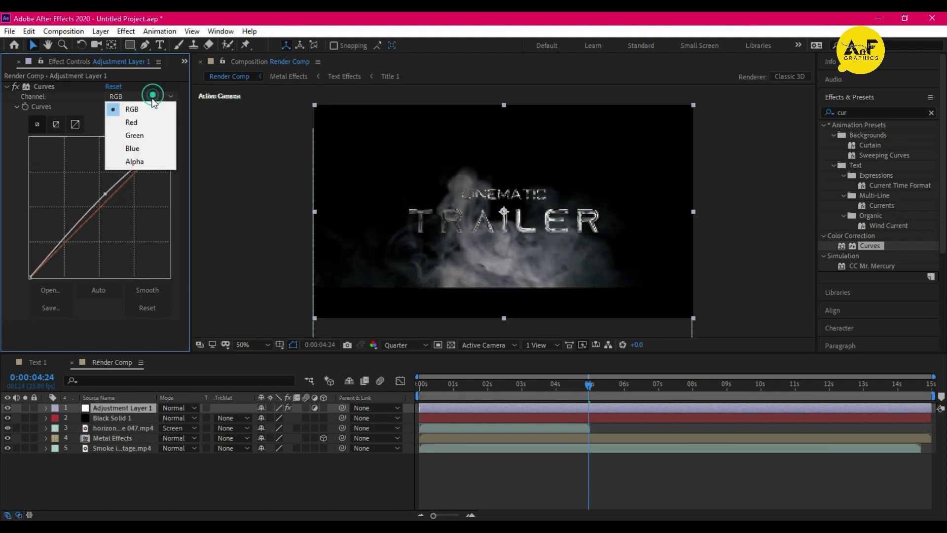
{"action": "left_click", "coordinate": [143, 148]}
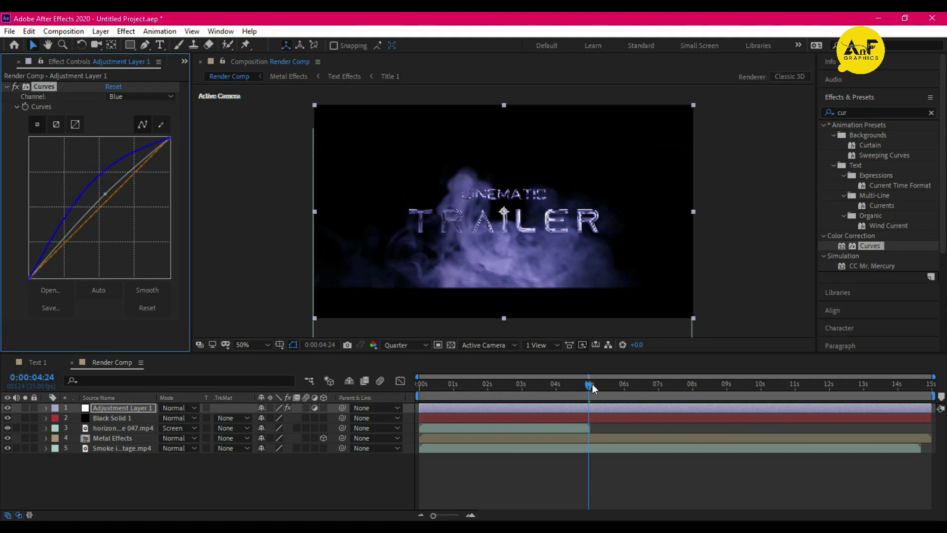
- End the work area near 6 seconds and trim the comp to it
{"action": "left_click_drag", "start_coordinate": [590, 385], "coordinate": [383, 406]}
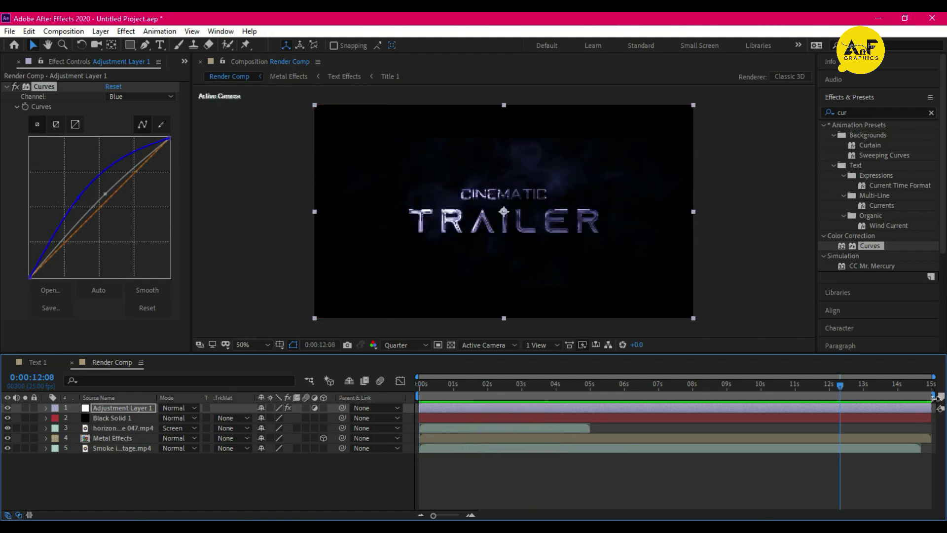
{"action": "left_click_drag", "start_coordinate": [932, 397], "coordinate": [618, 402]}
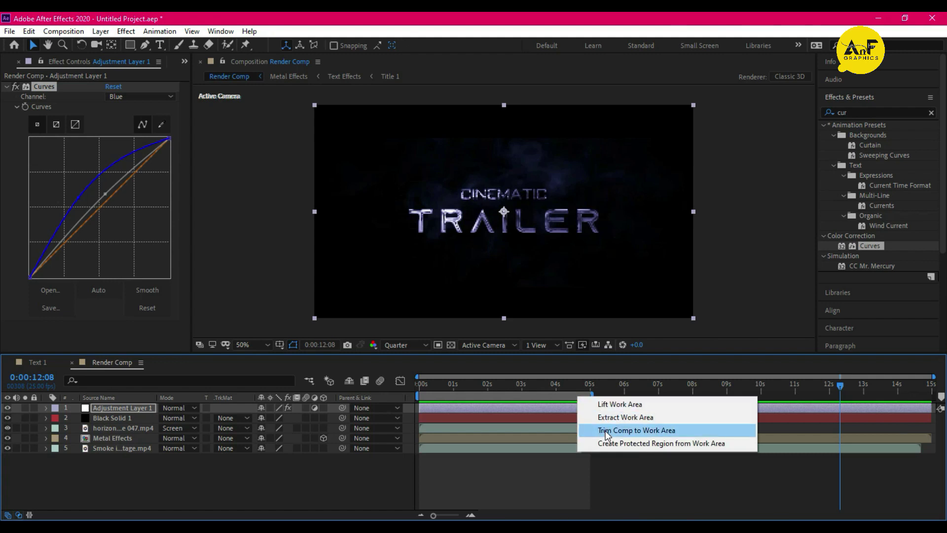
{"action": "left_click", "coordinate": [605, 431]}
{"action": "left_click", "coordinate": [433, 391]}
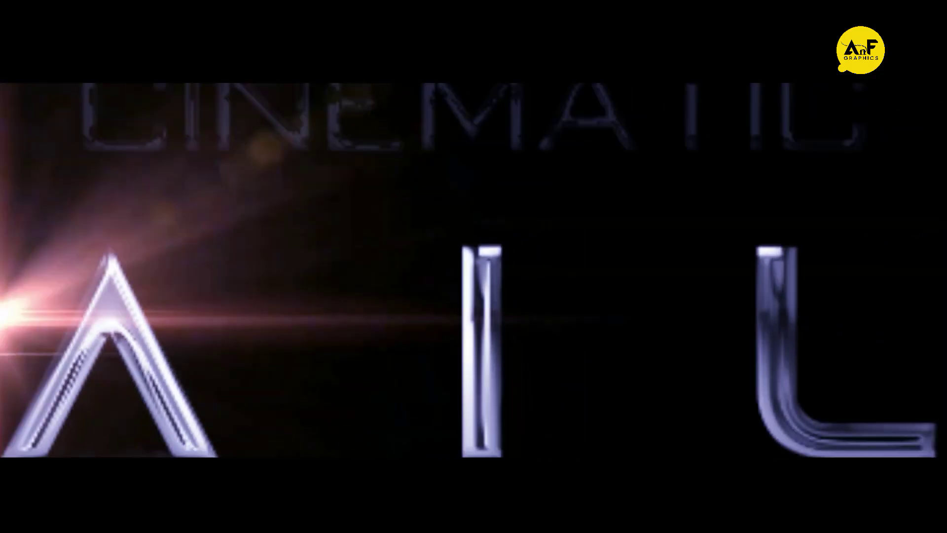